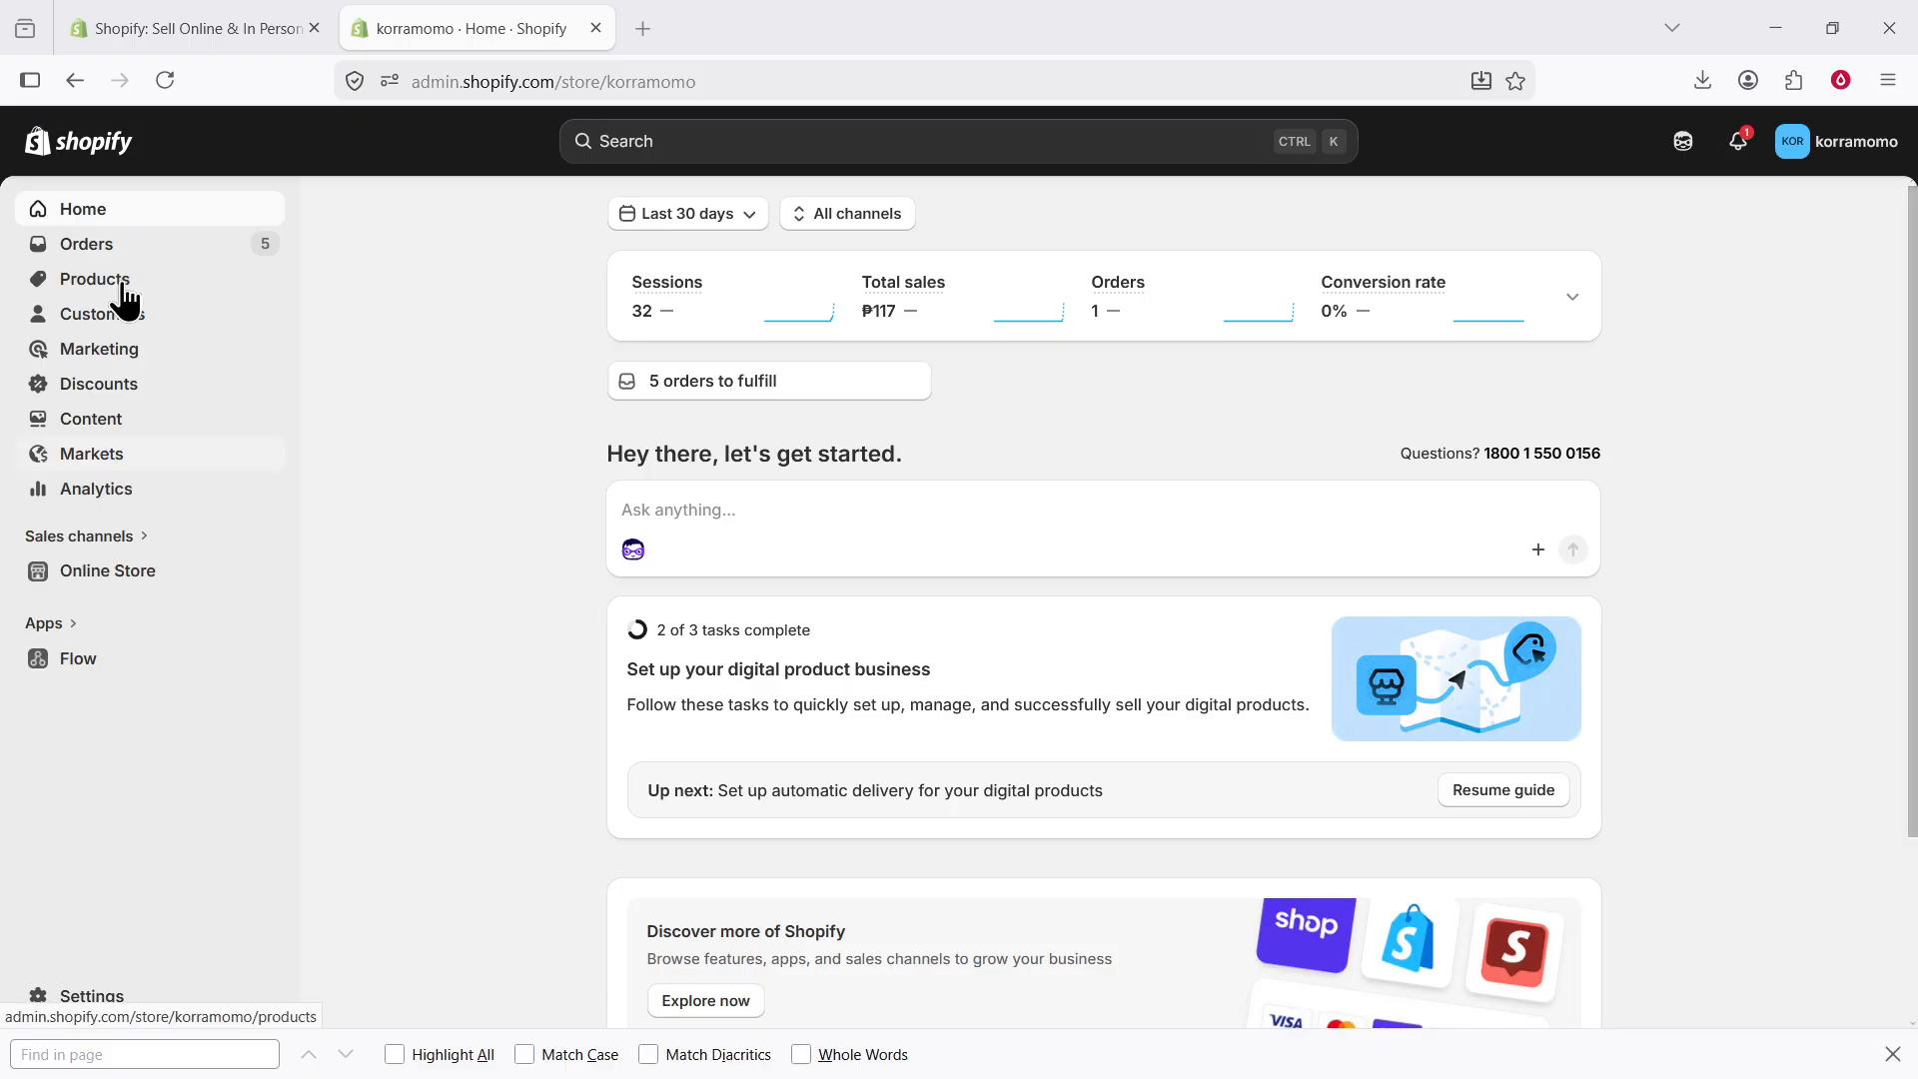
Step: Select all six products in the product list and open them for bulk editing
left_click(122, 283)
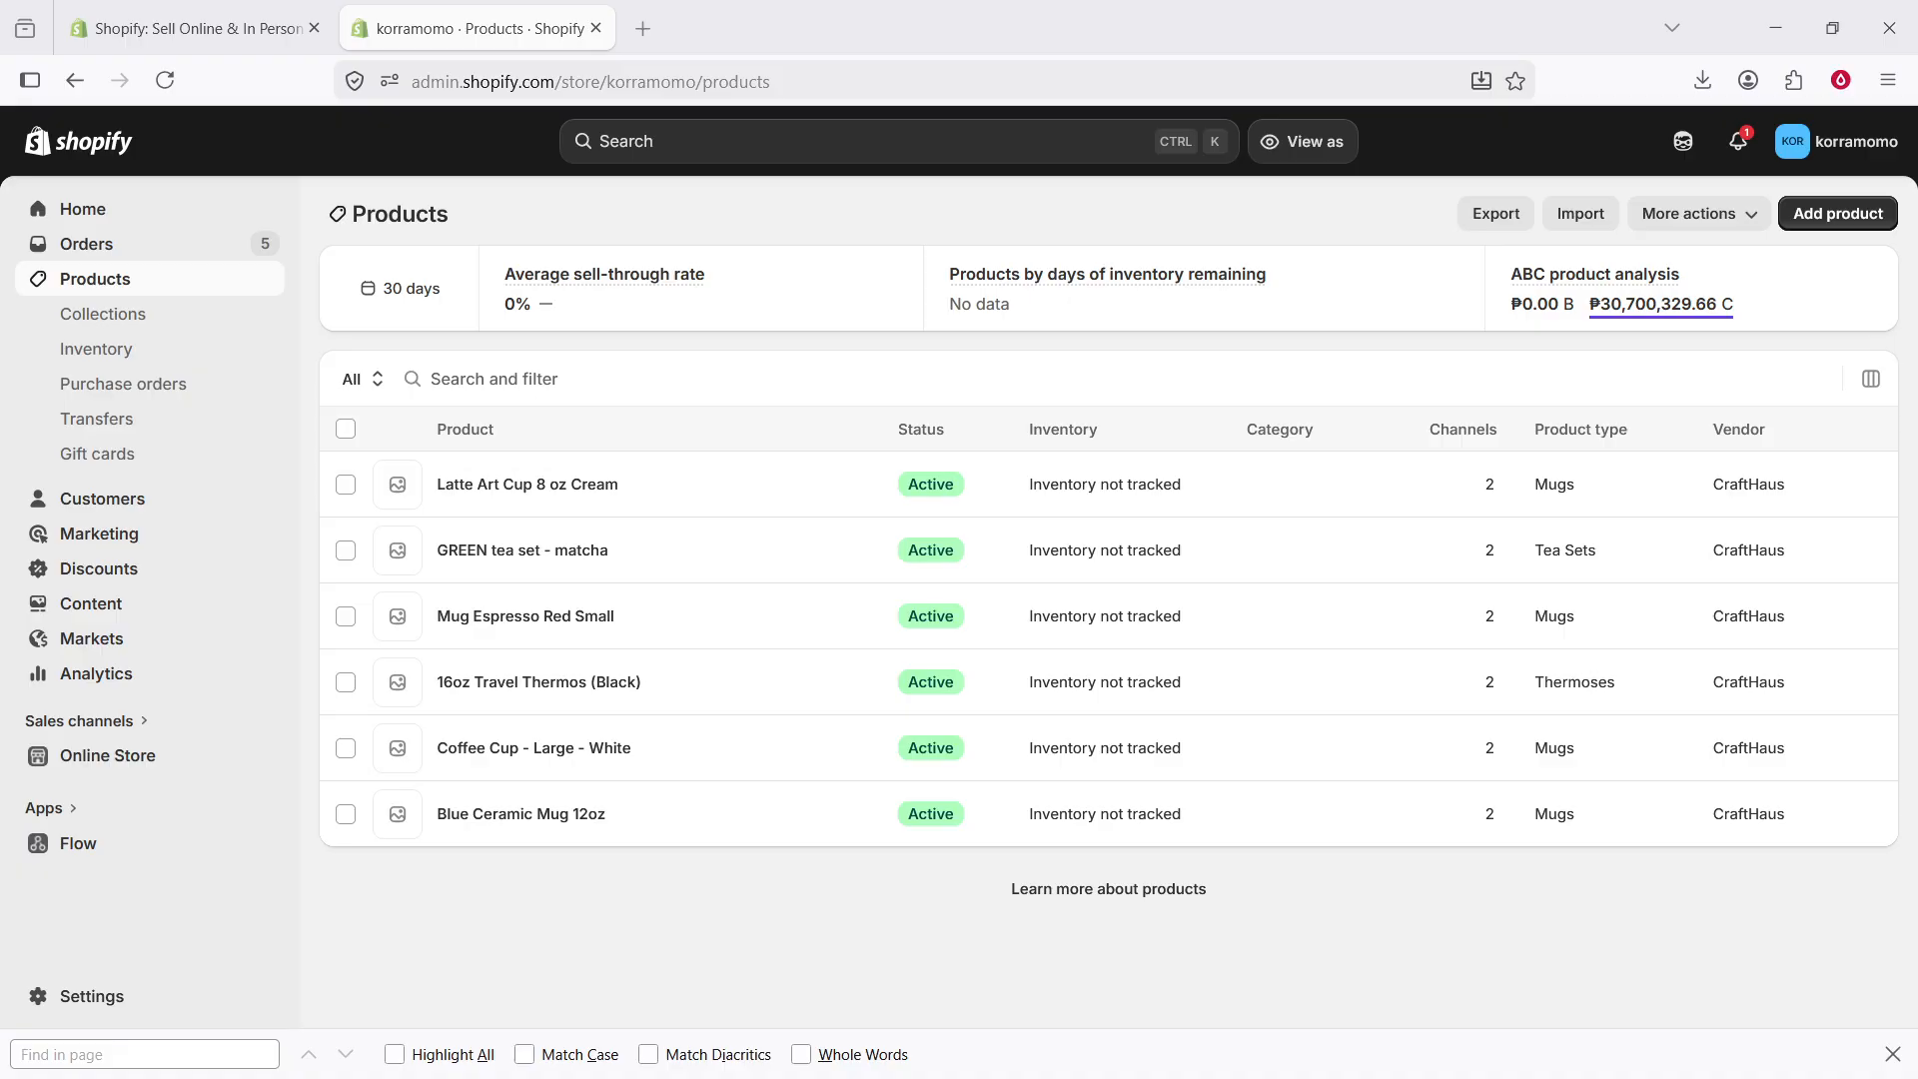
left_click(344, 429)
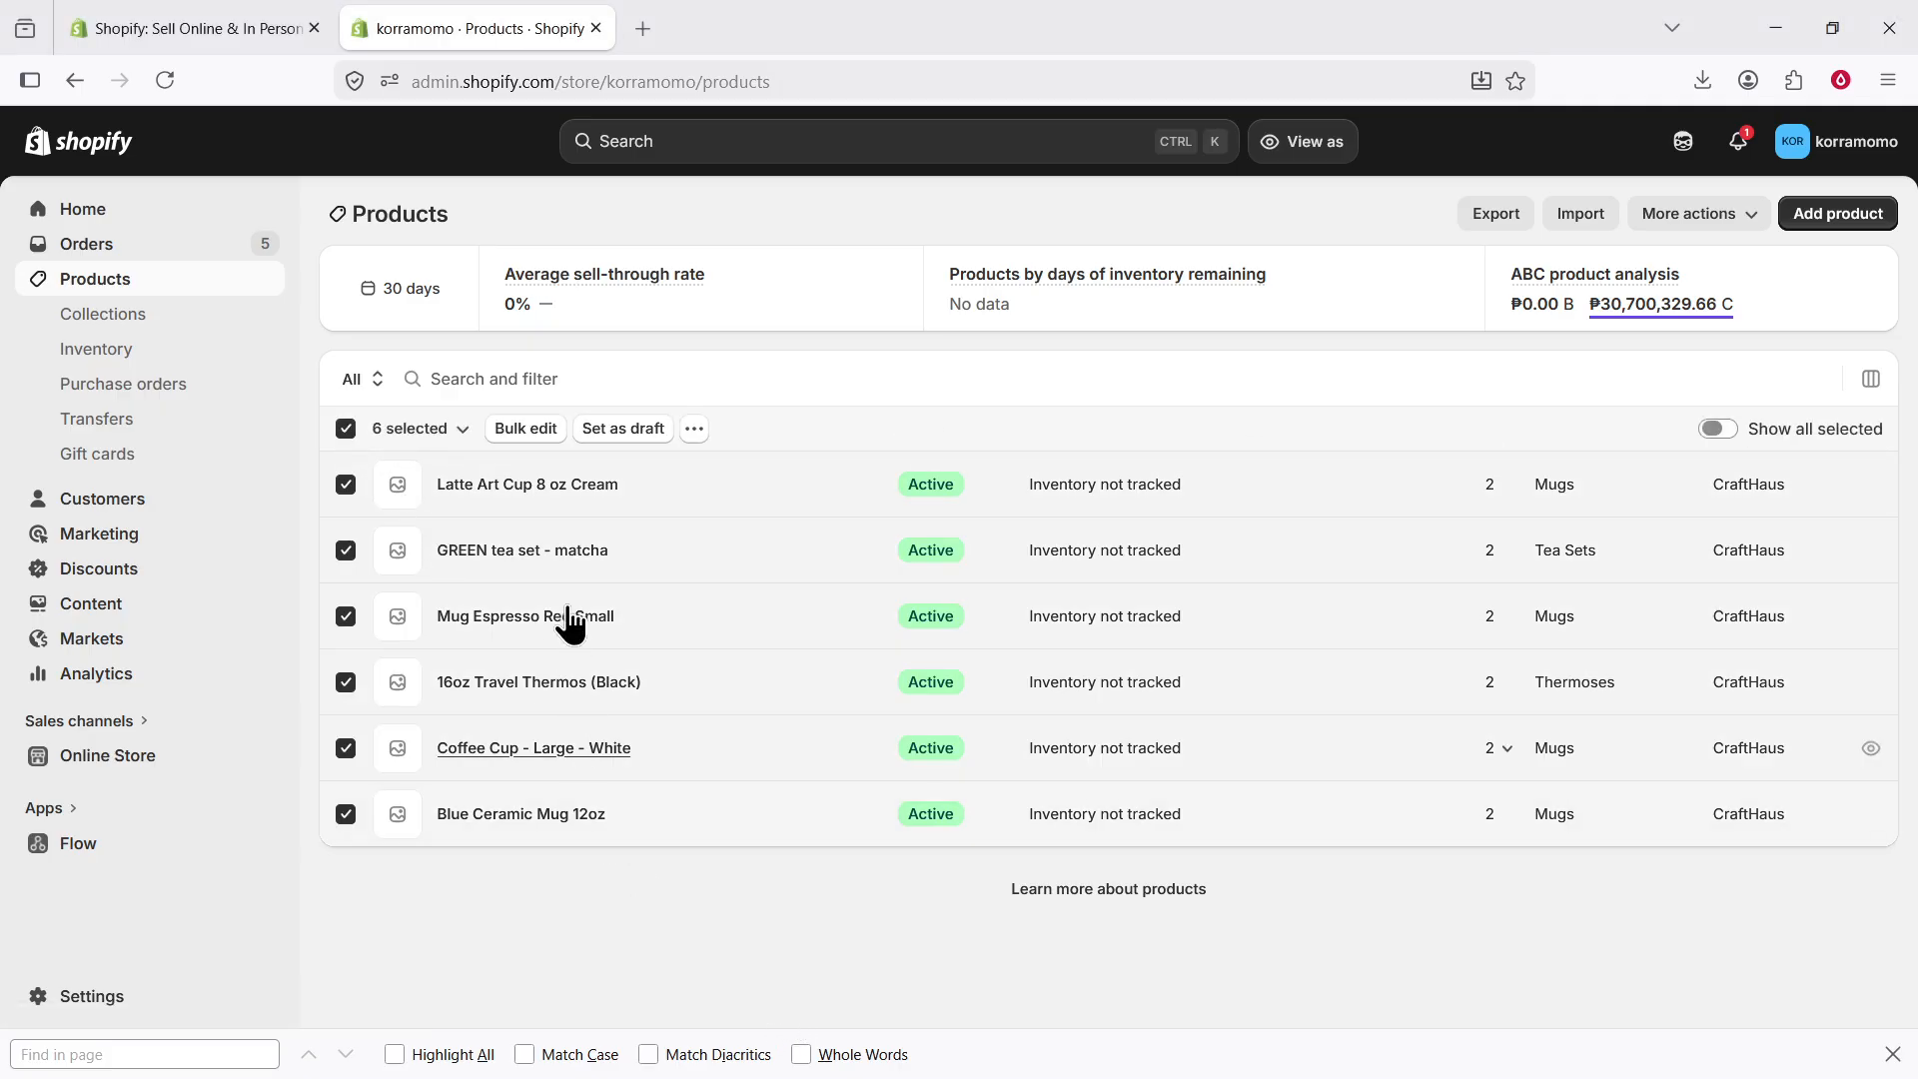
left_click(539, 433)
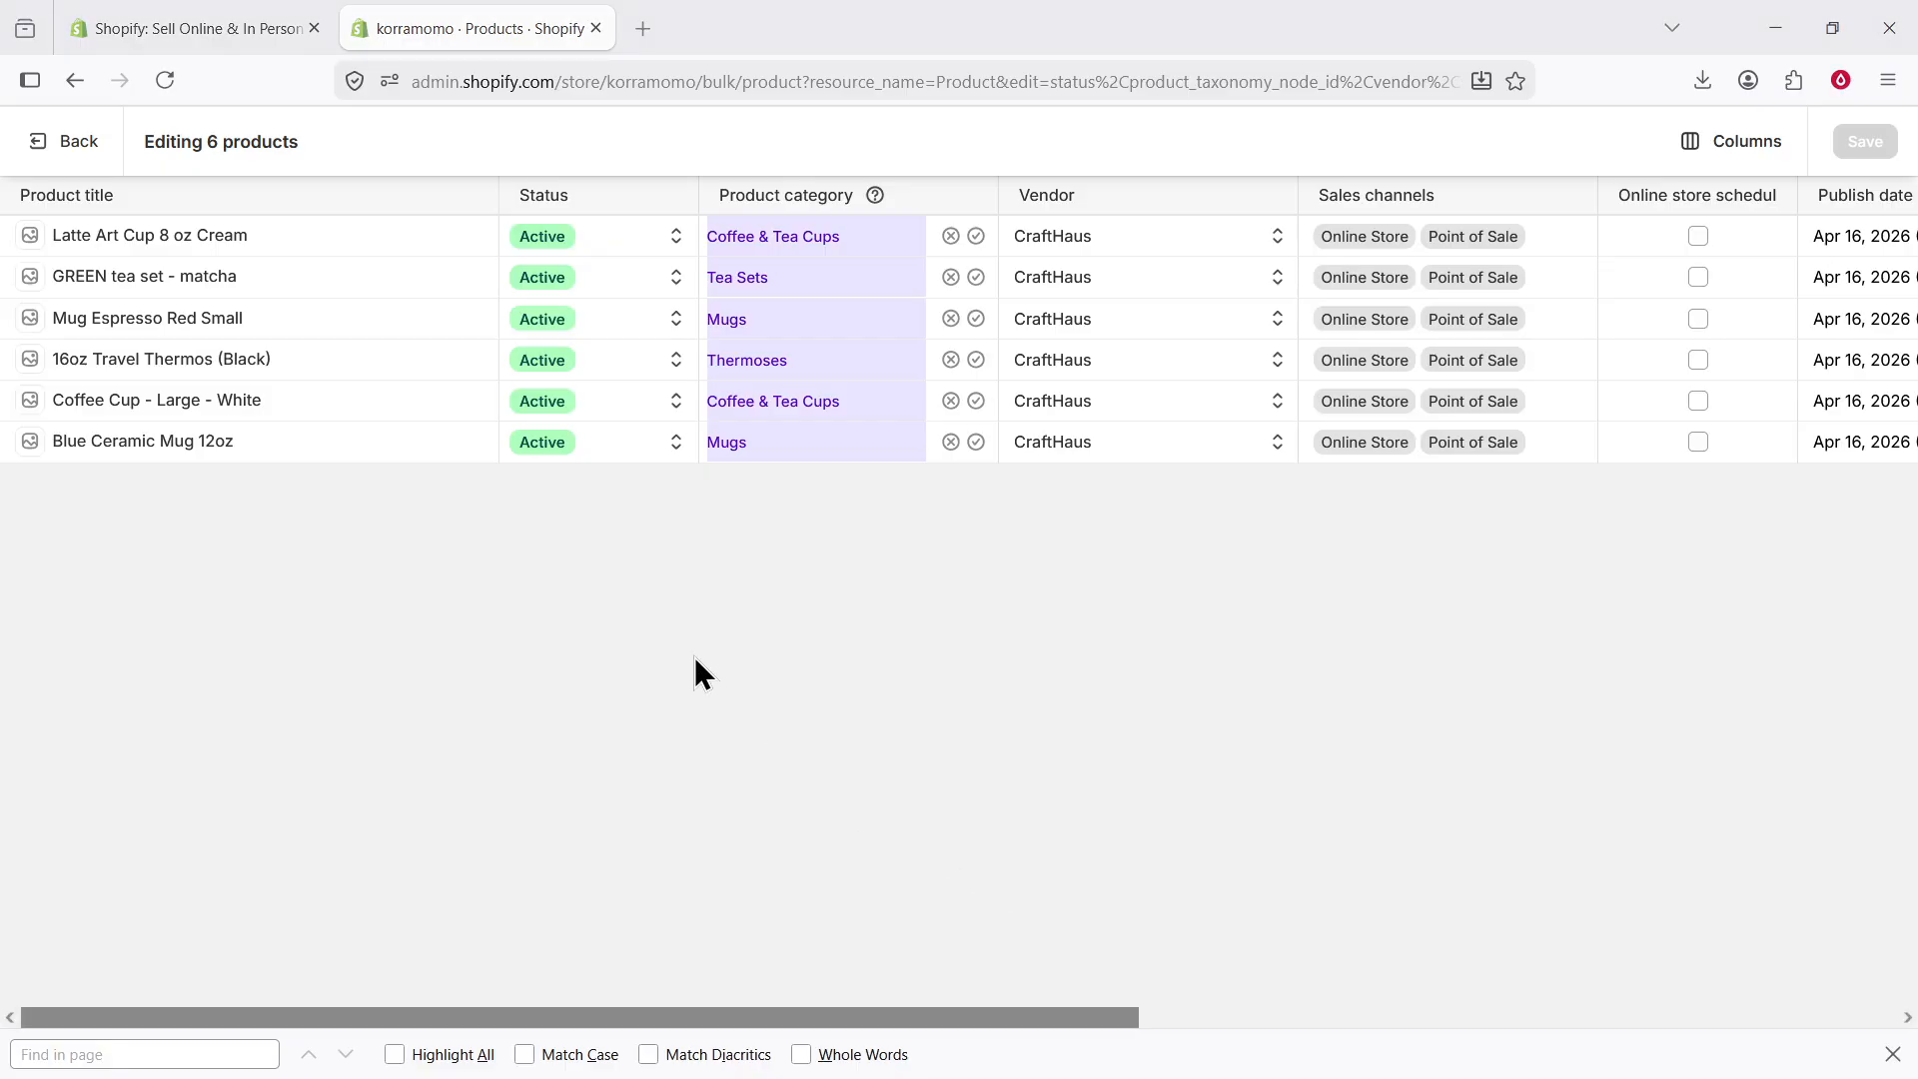
left_click(220, 230)
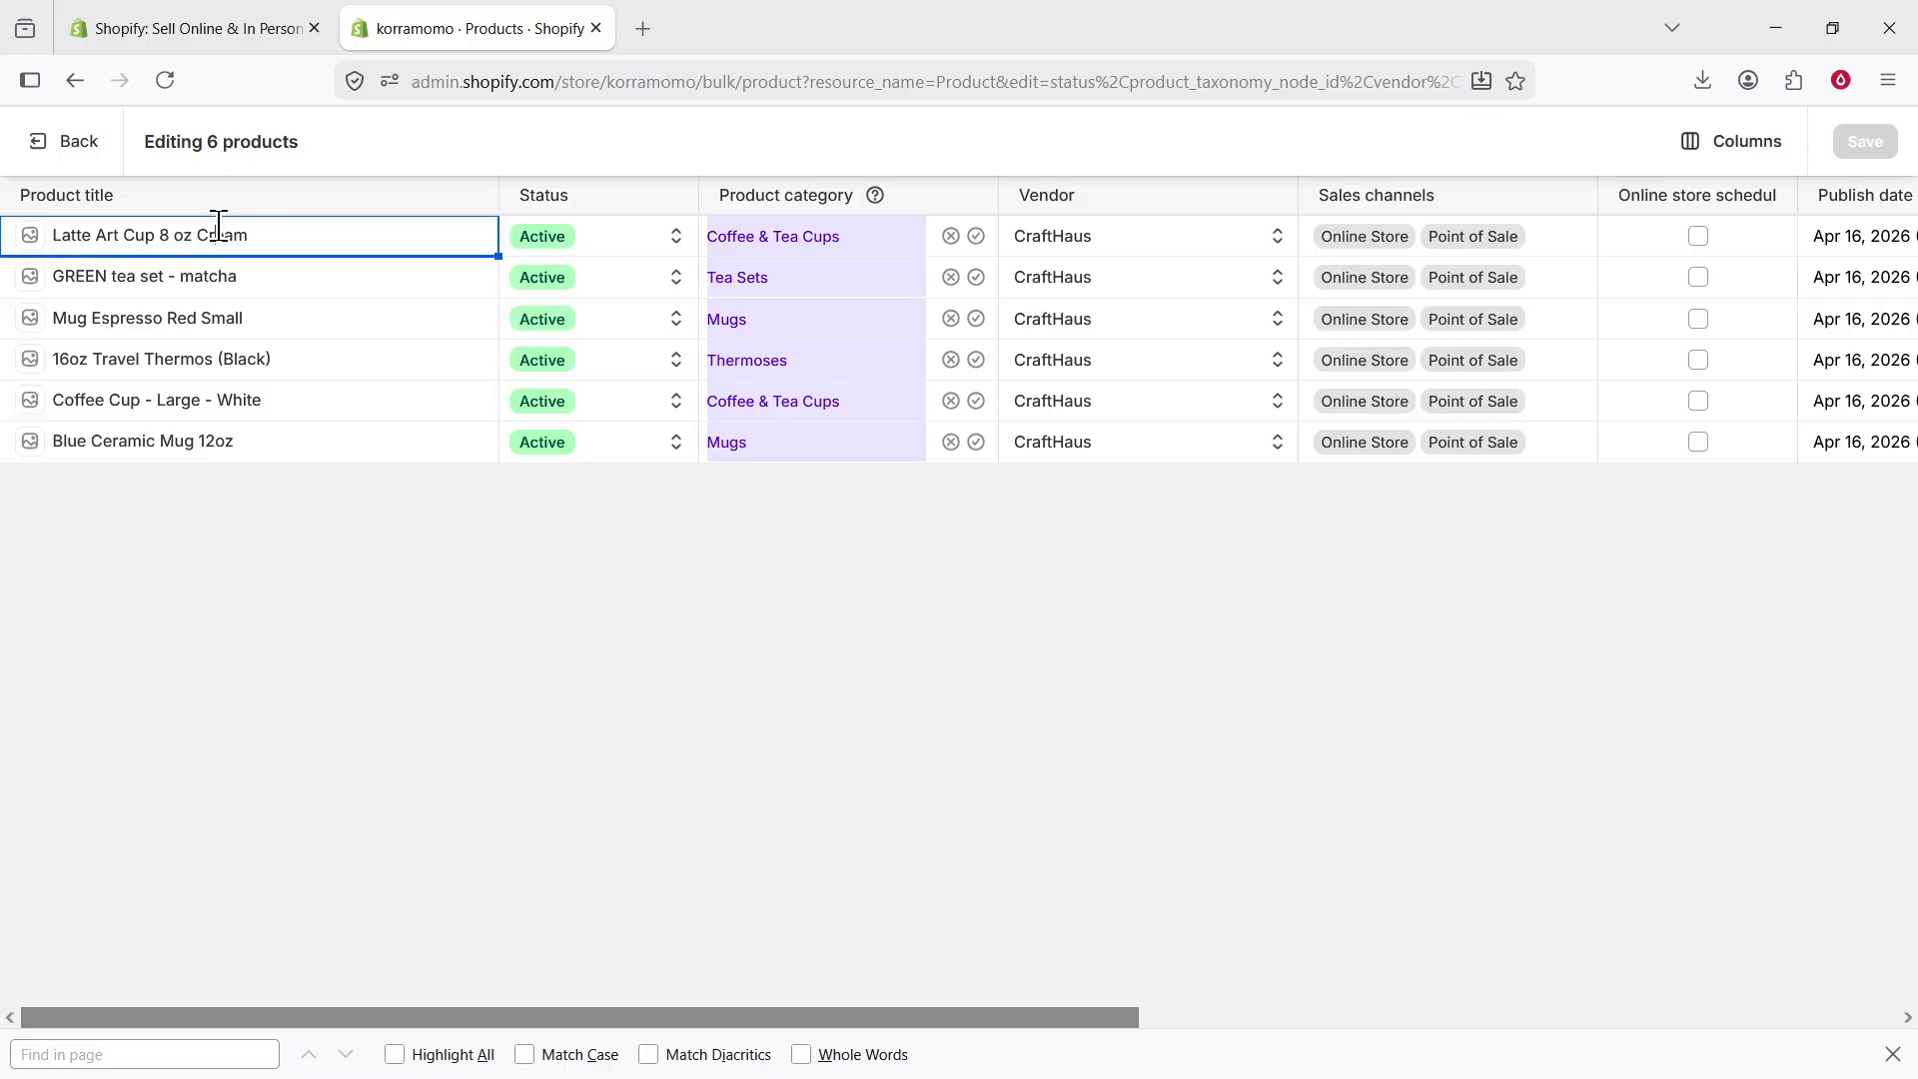
double_click(266, 271)
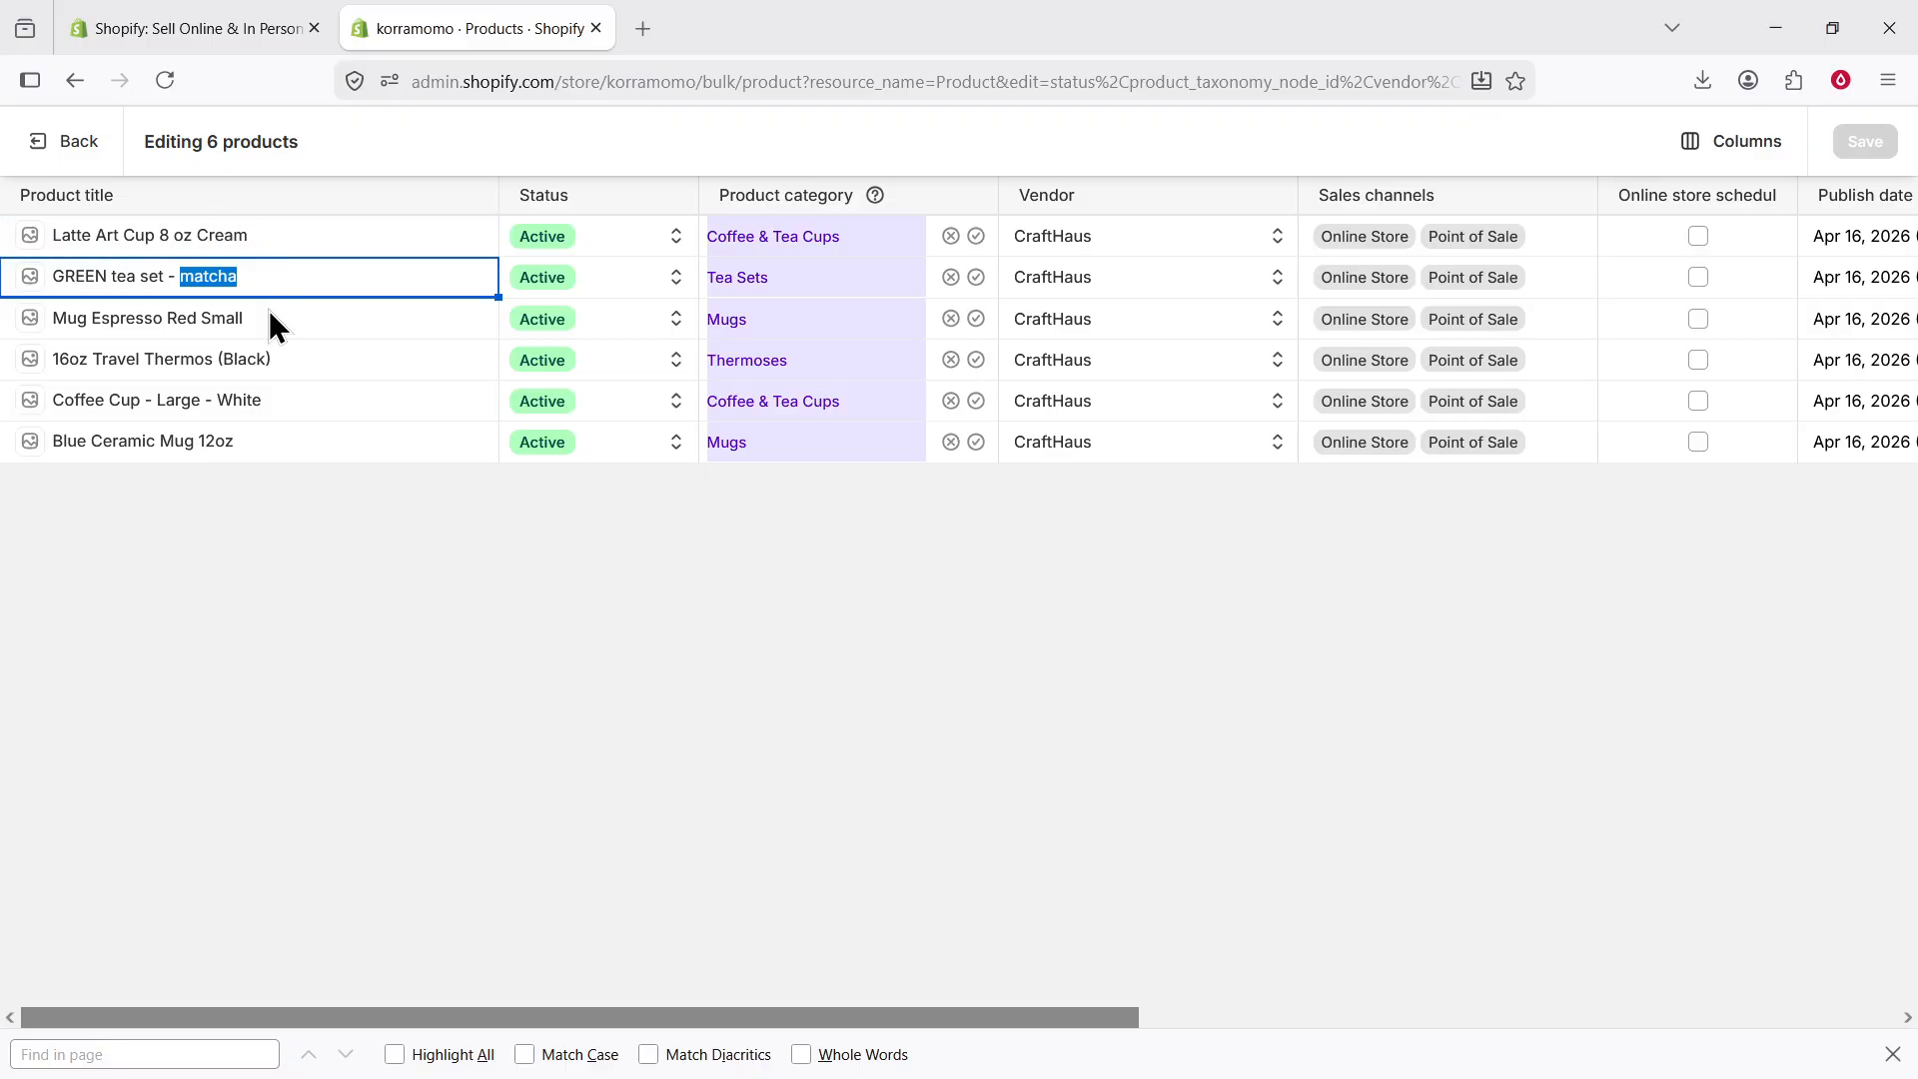
double_click(269, 316)
double_click(271, 358)
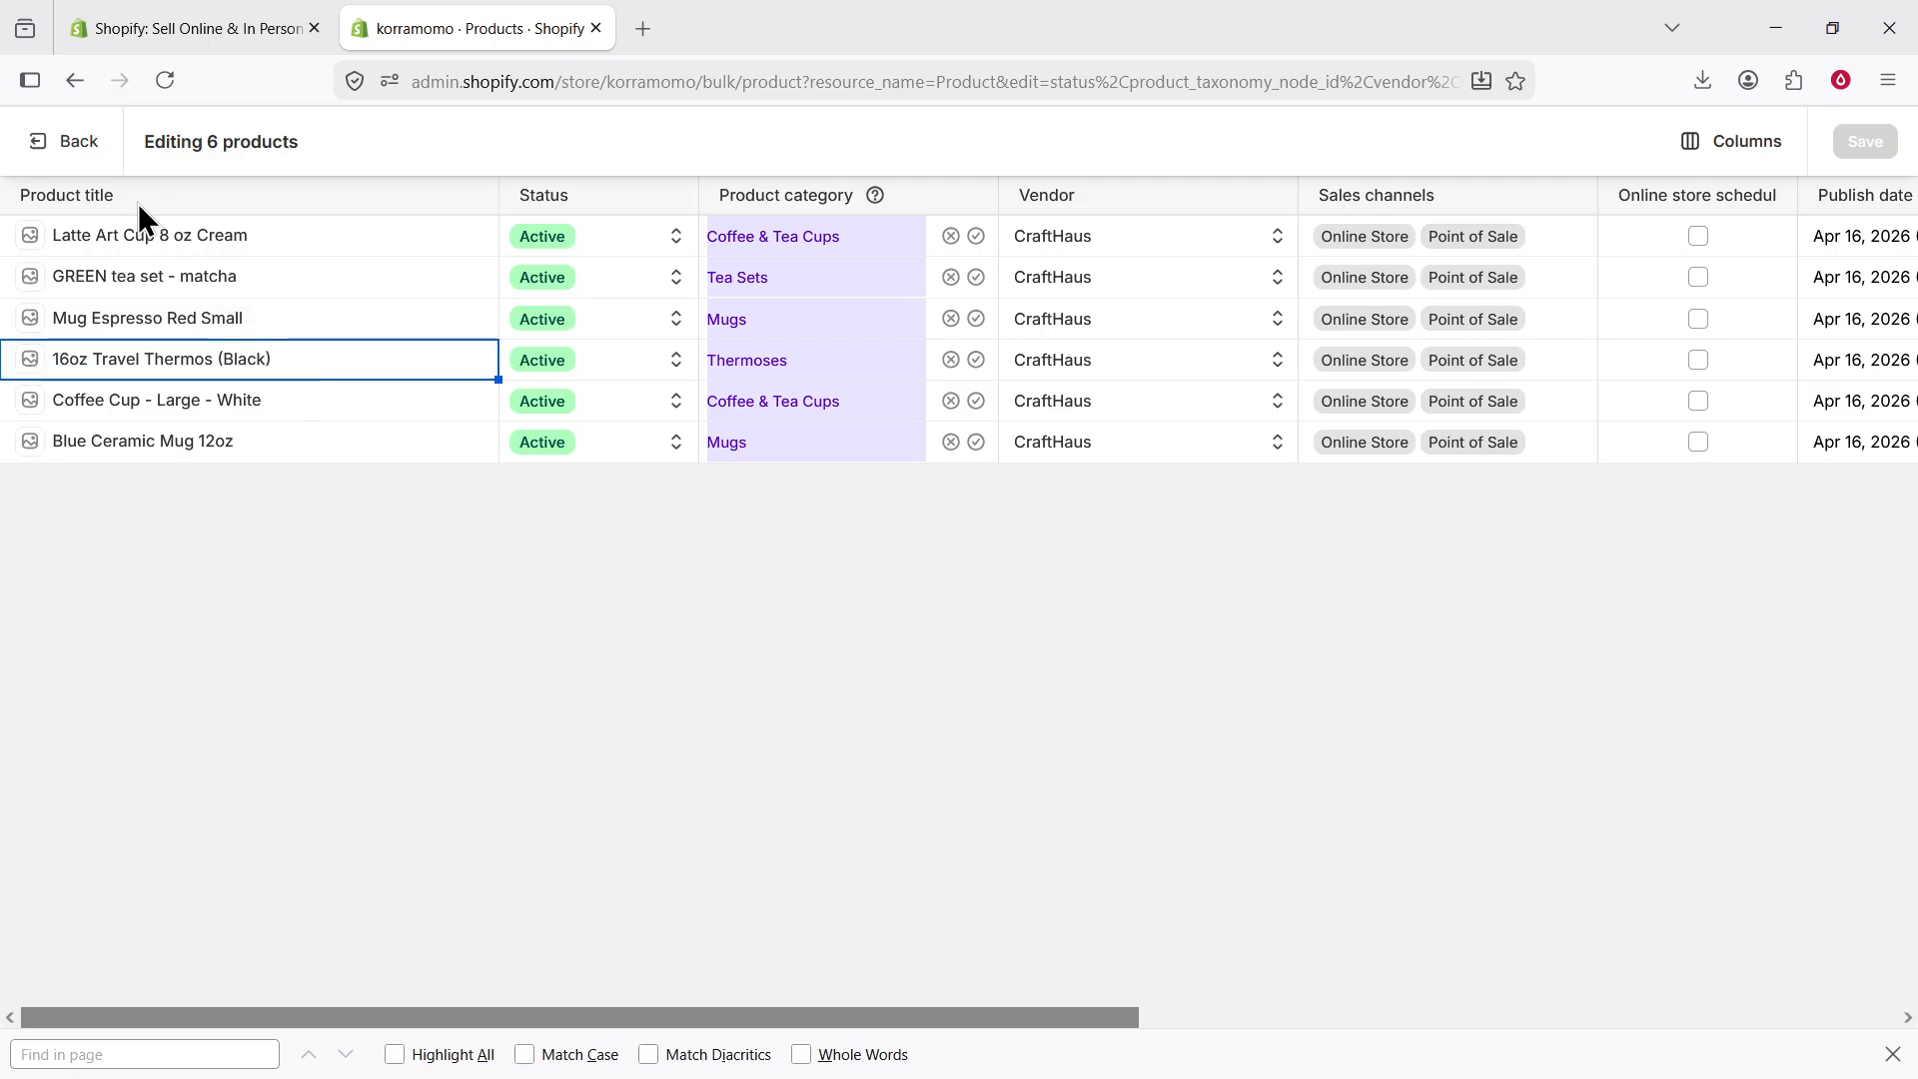
left_click(180, 227)
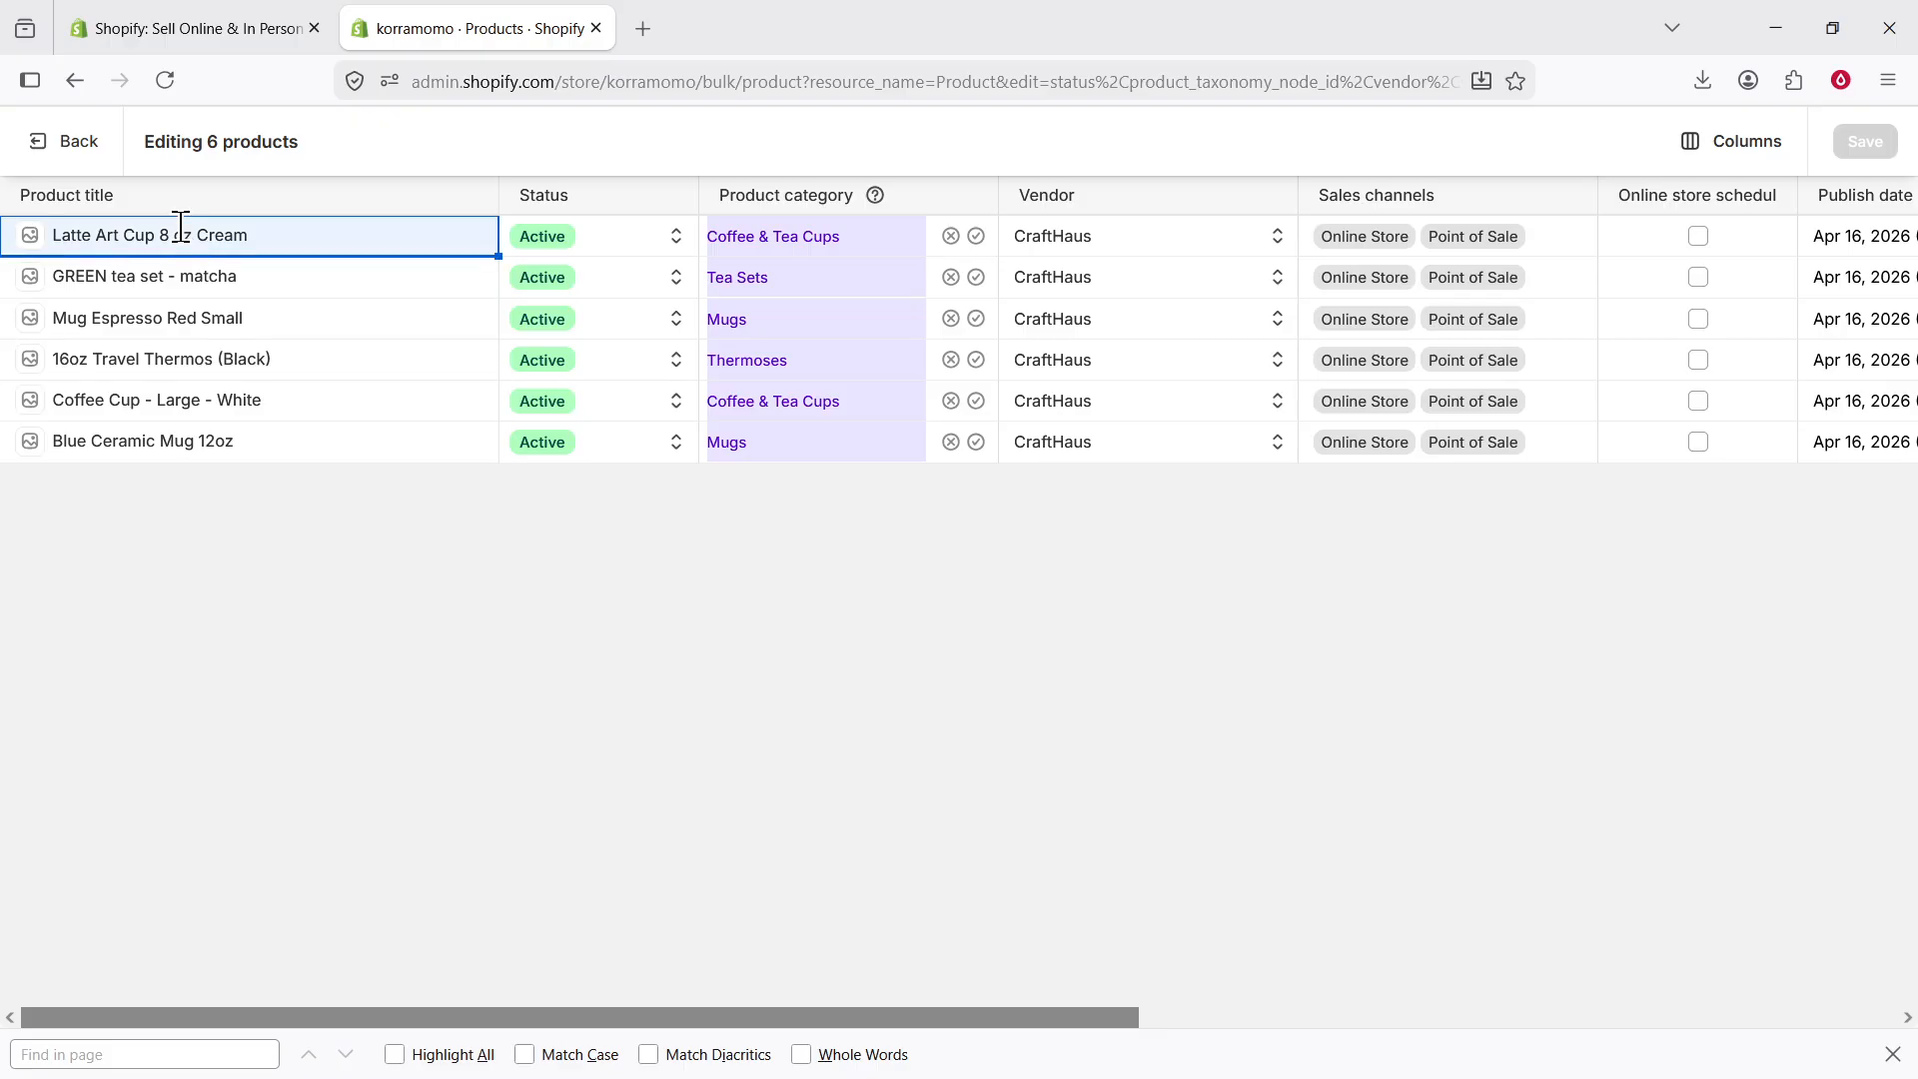
left_click(1758, 157)
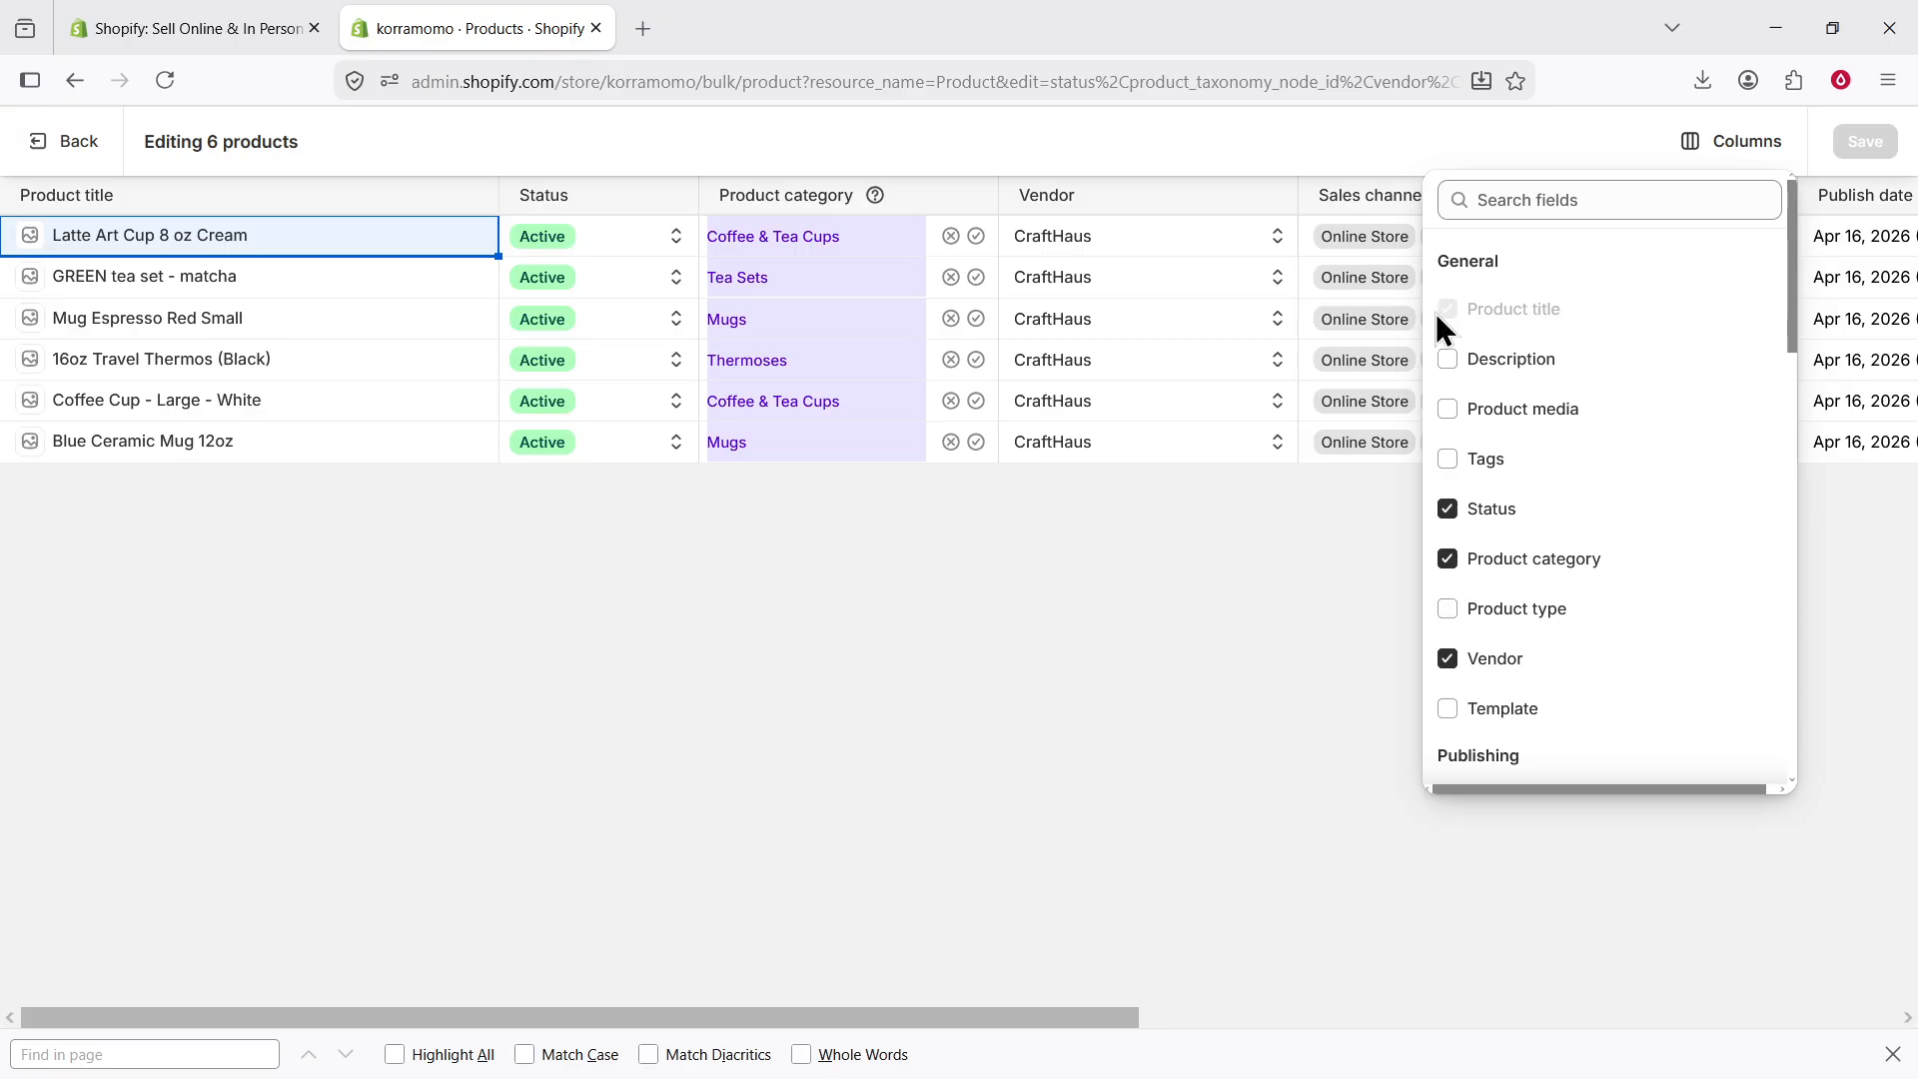
left_click(1249, 533)
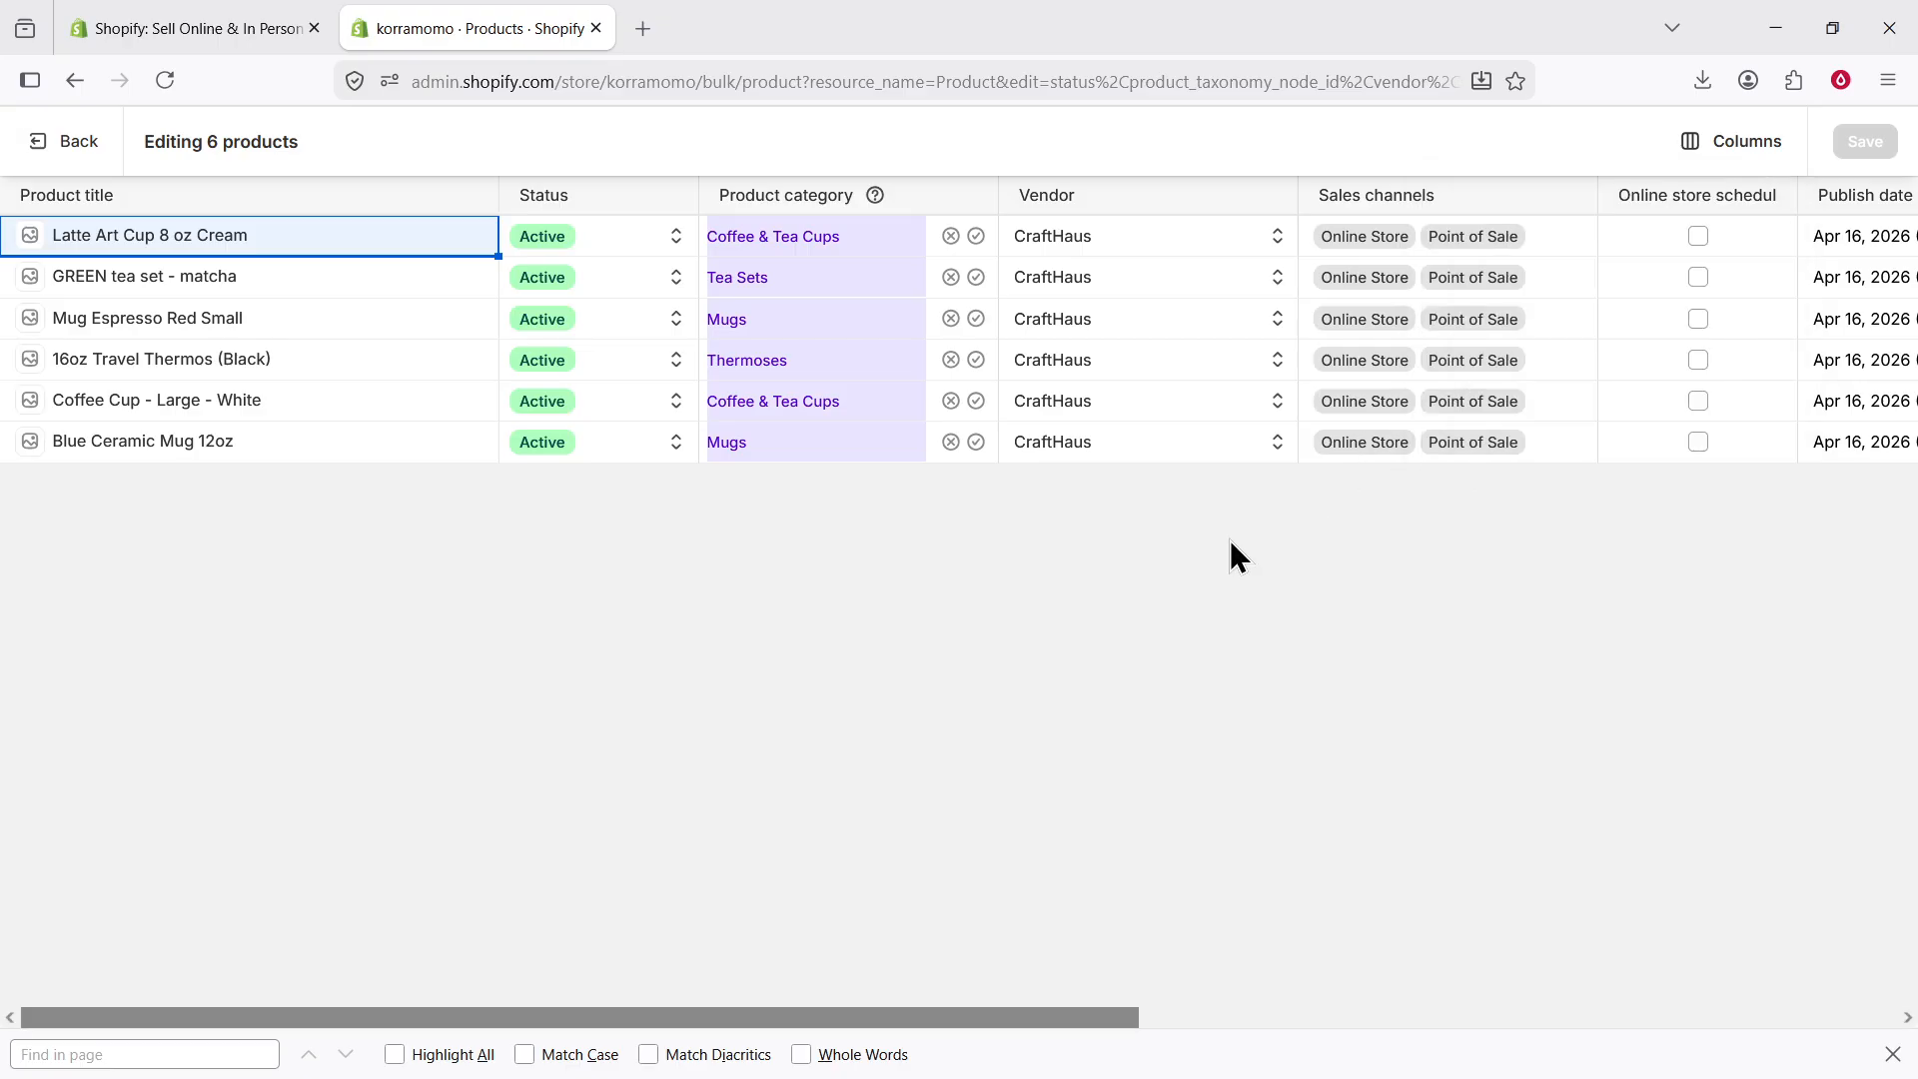
Step: Retitle the product "Latte Art Cup 8 oz Cream" as "Coffee Cup - White - Large"
triple_click(327, 235)
type("Coffee Cup - White - Large")
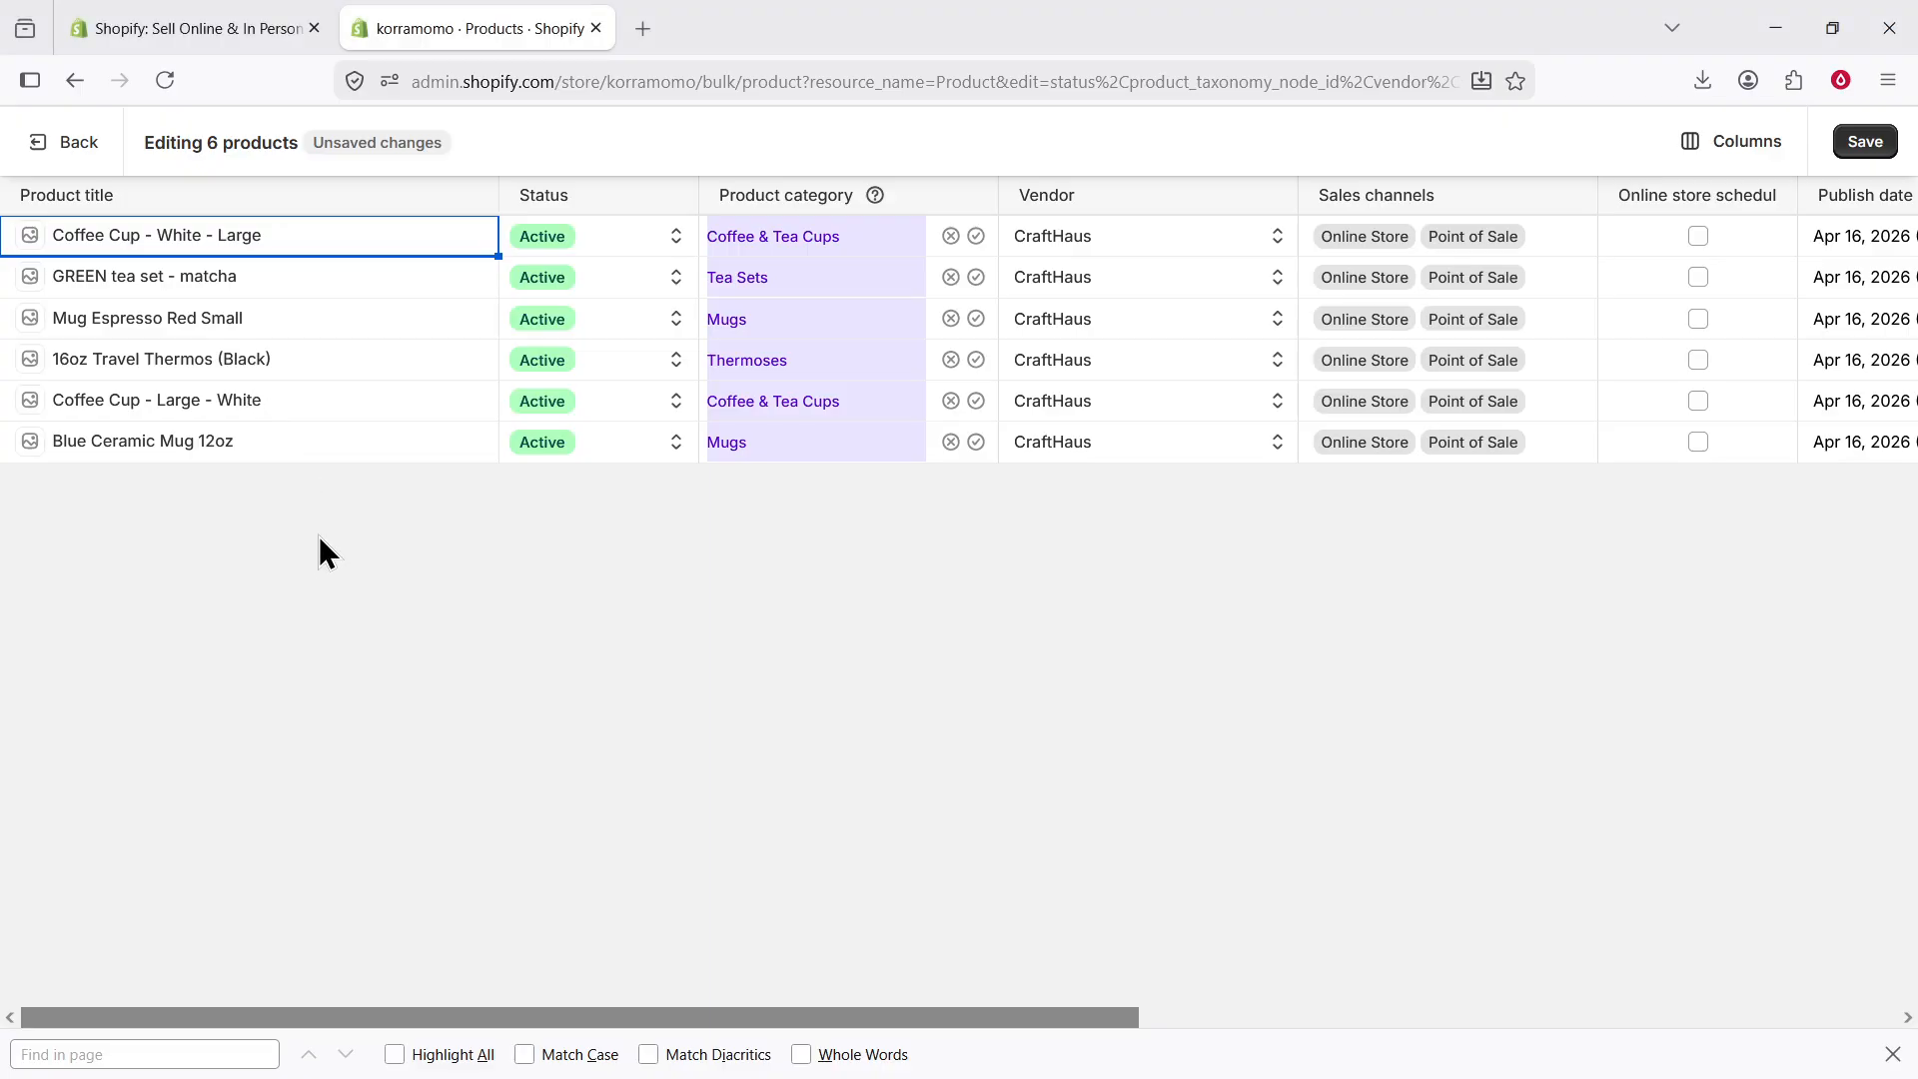
left_click(320, 284)
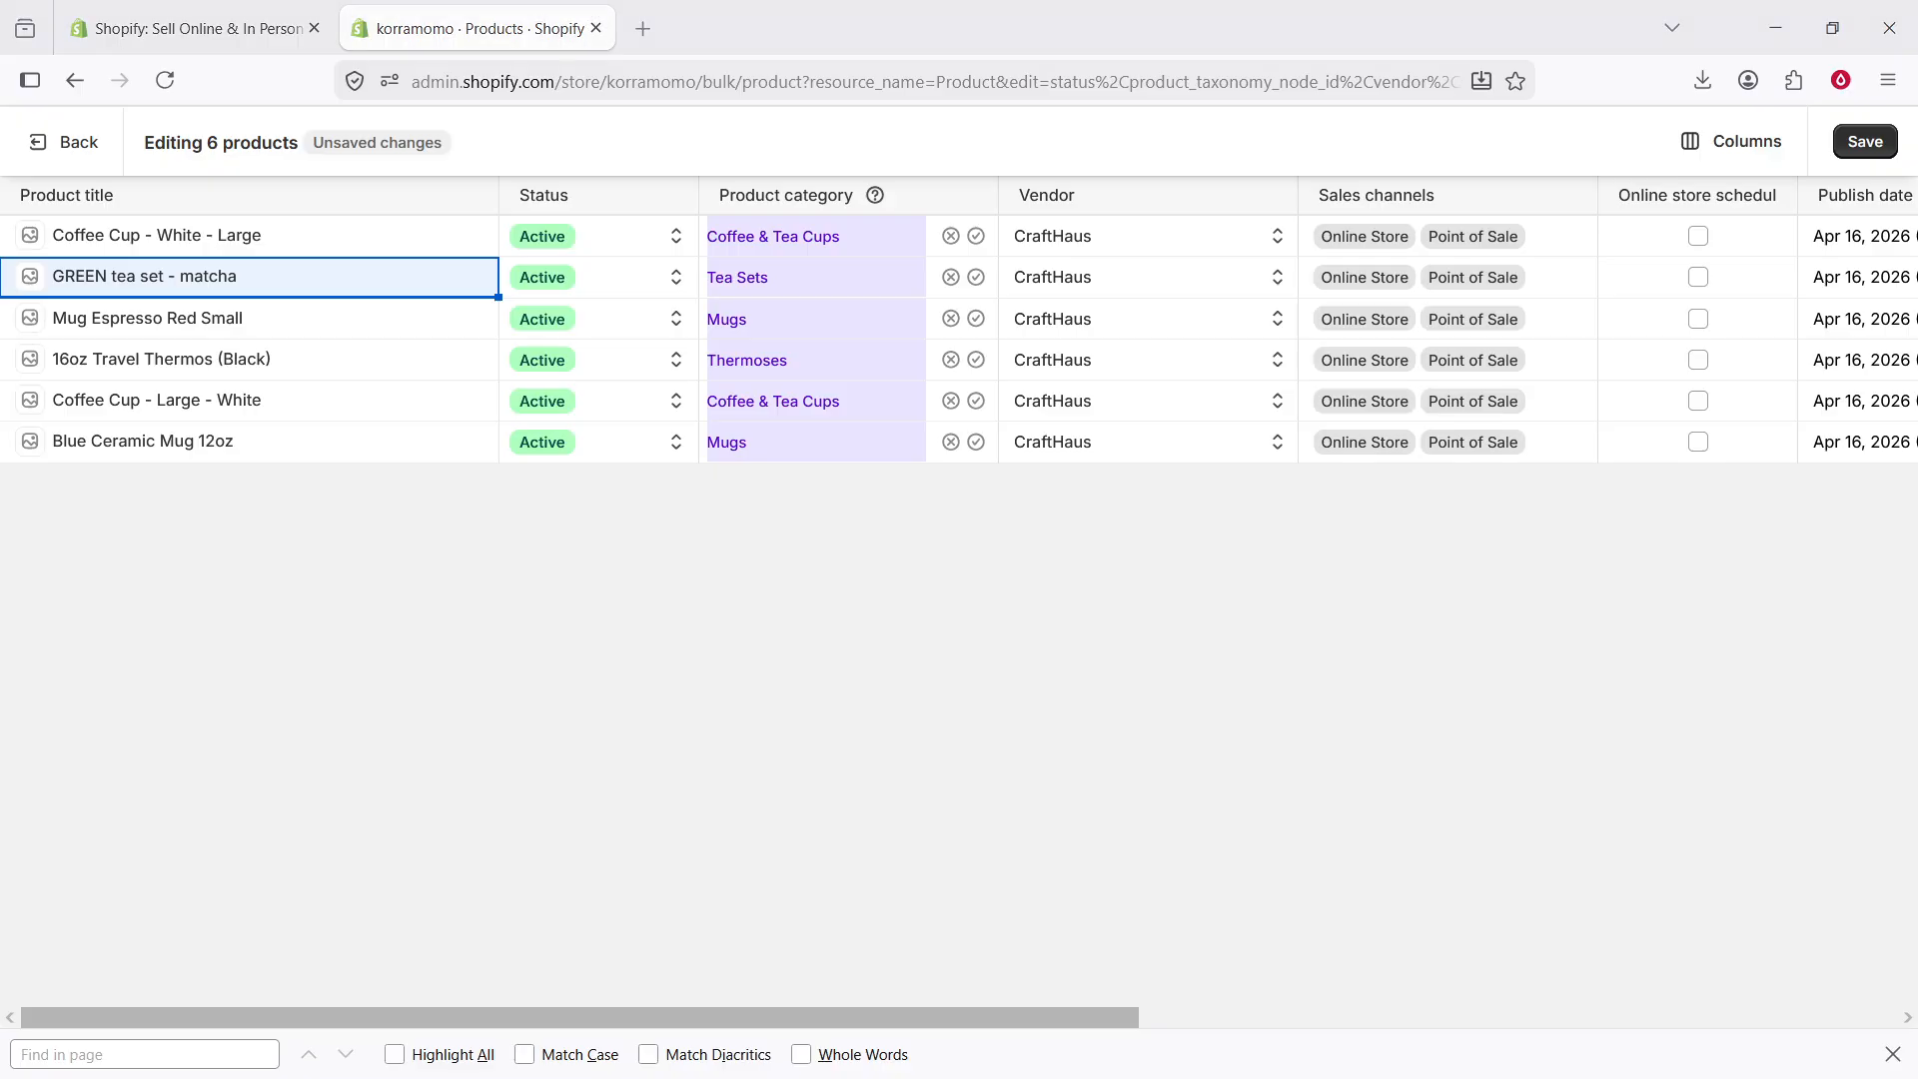
Step: Retitle "Mug Espresso Red Small" as "Travel Thermos - Black - 16oz" and "GREEN tea set - matcha" as "Tea Set - Green - Matcha"
left_click(320, 328)
type("Travel Thermos - Black - 16oz")
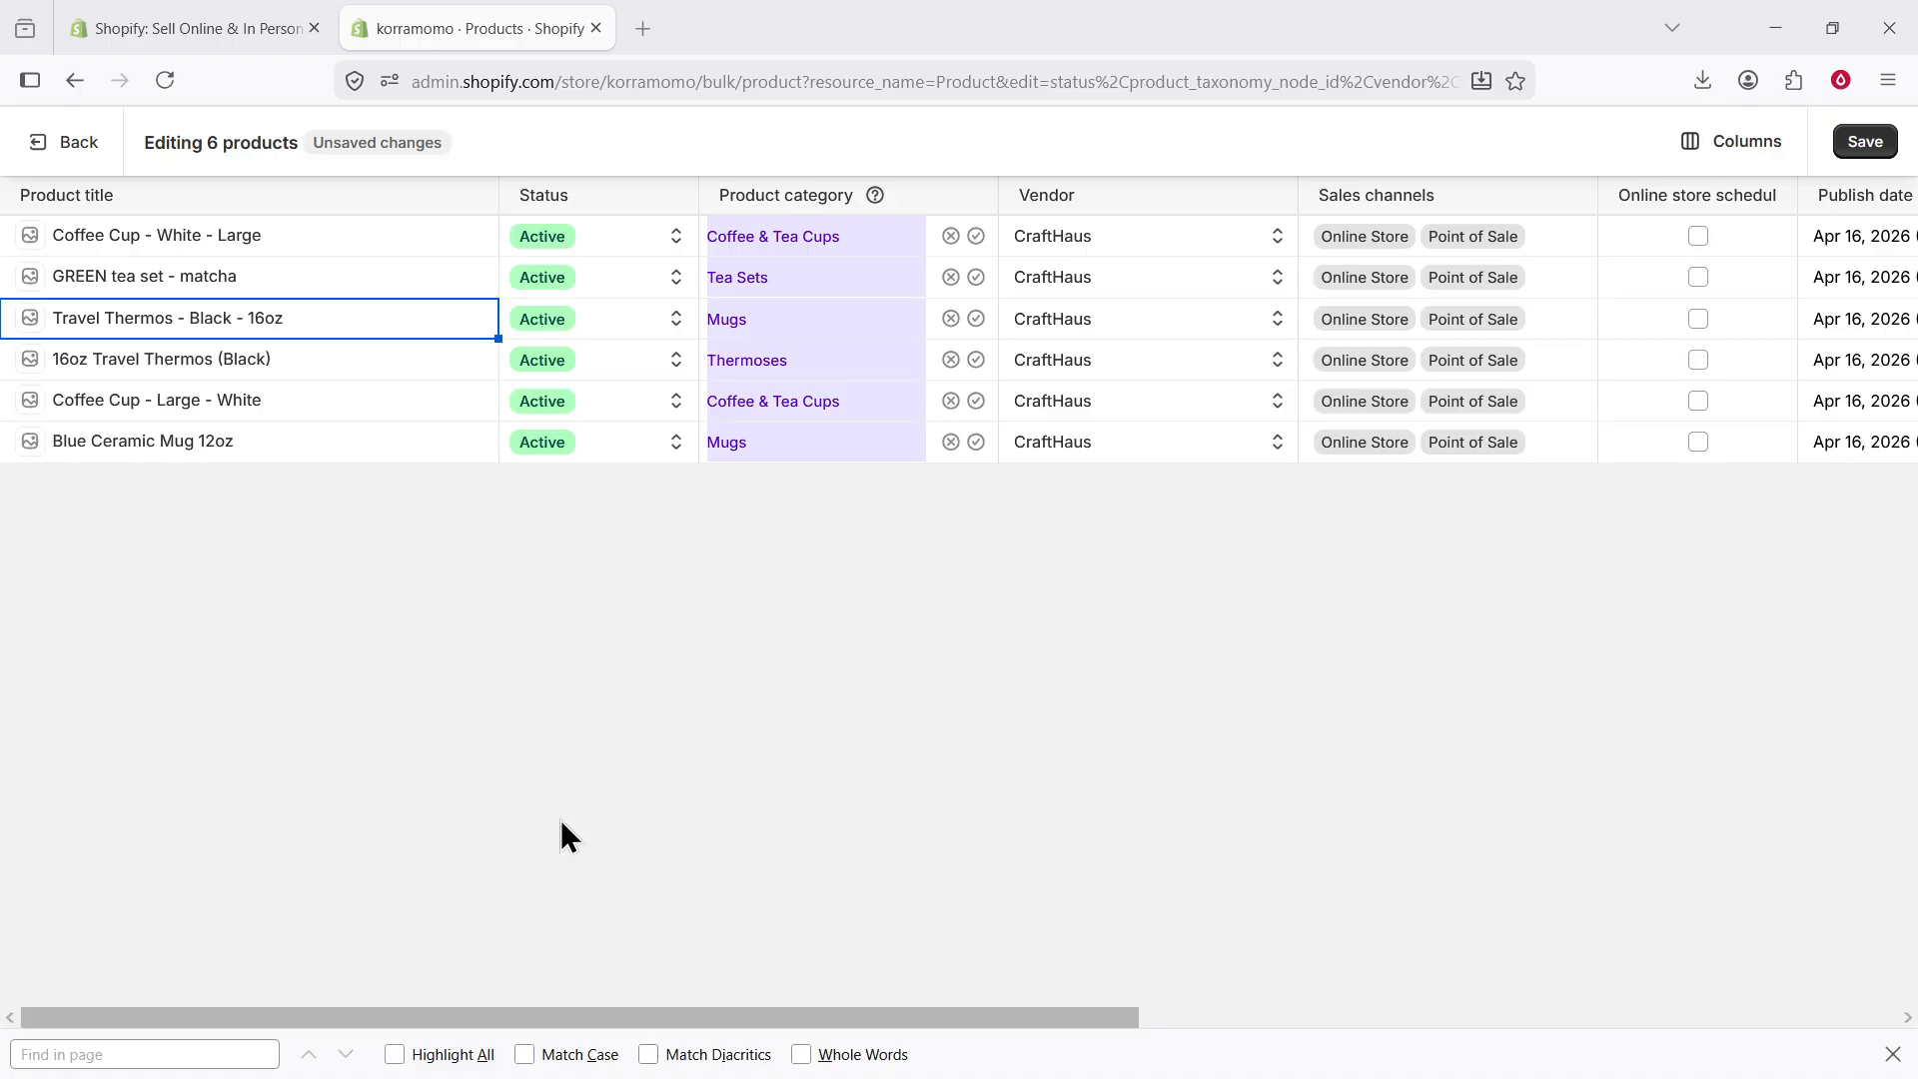
left_click(200, 280)
double_click(200, 280)
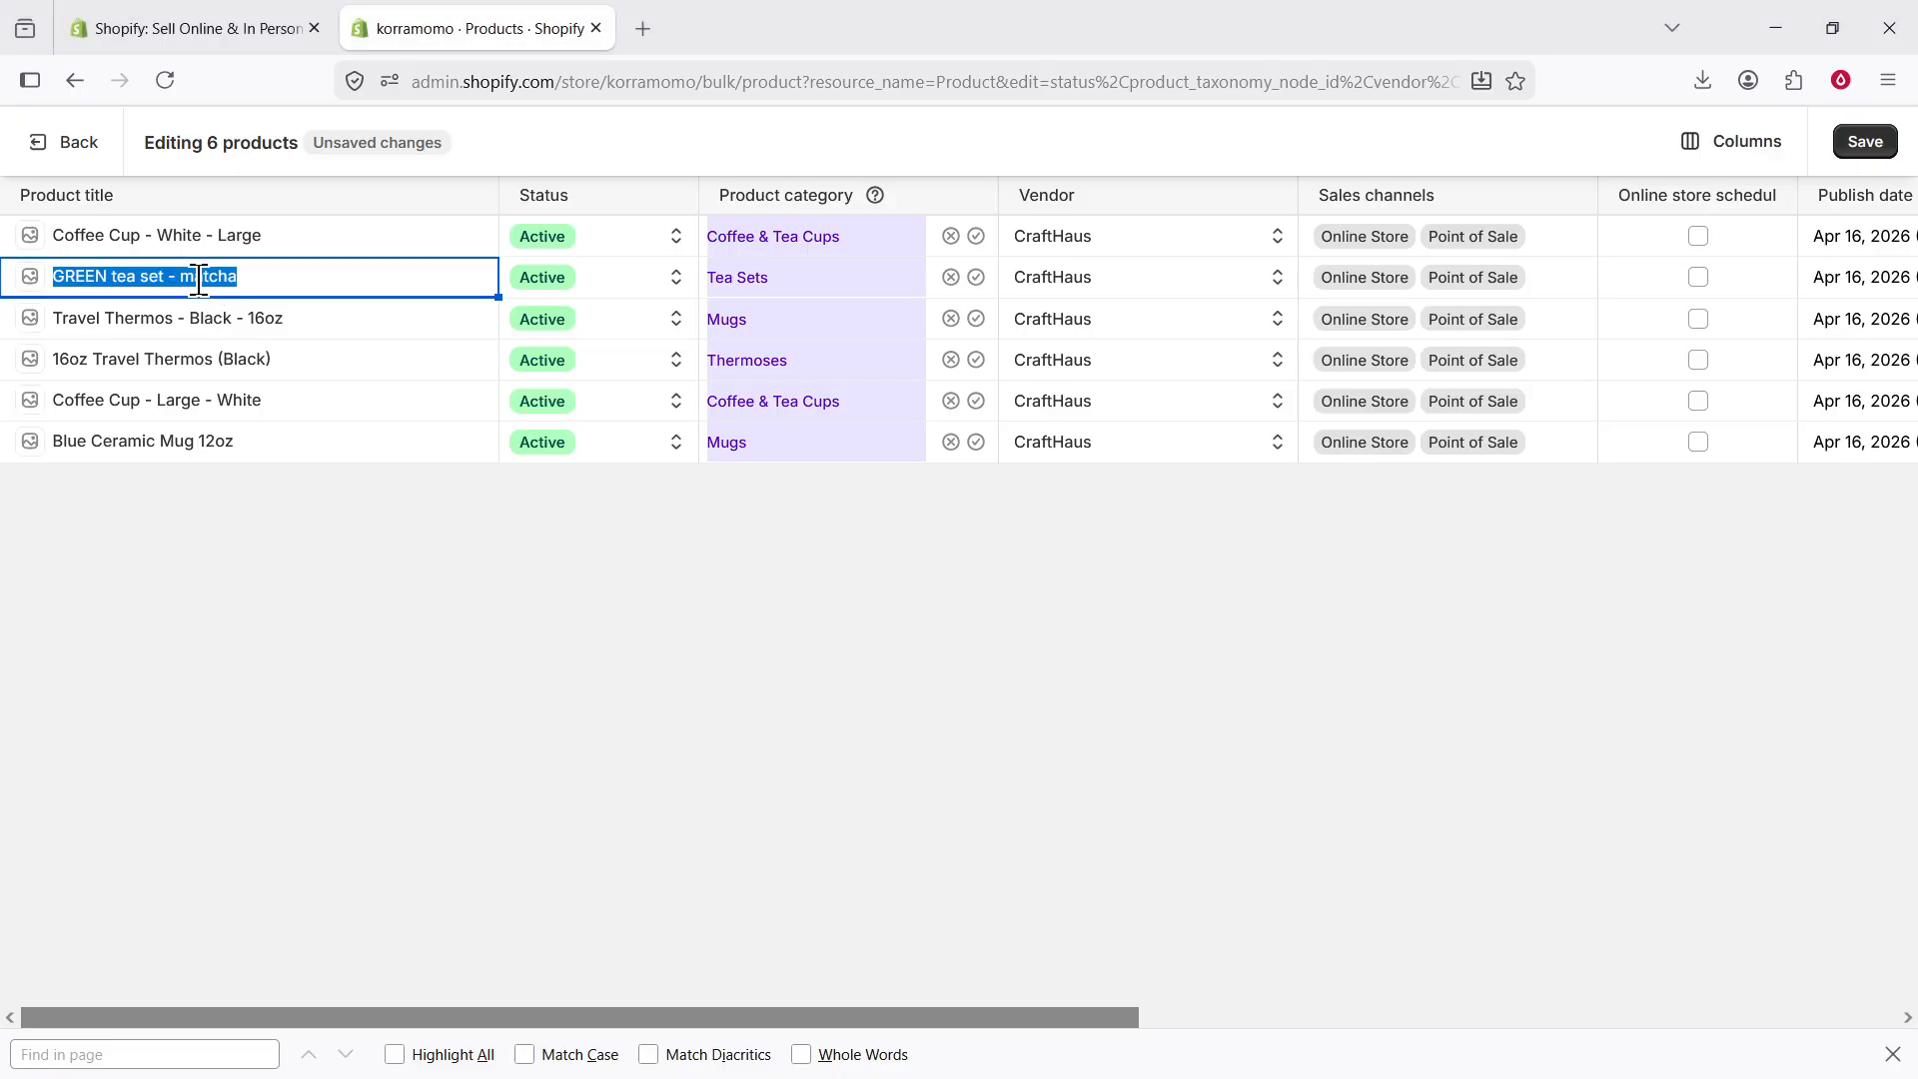
type("Tea Set - Green - Matcha")
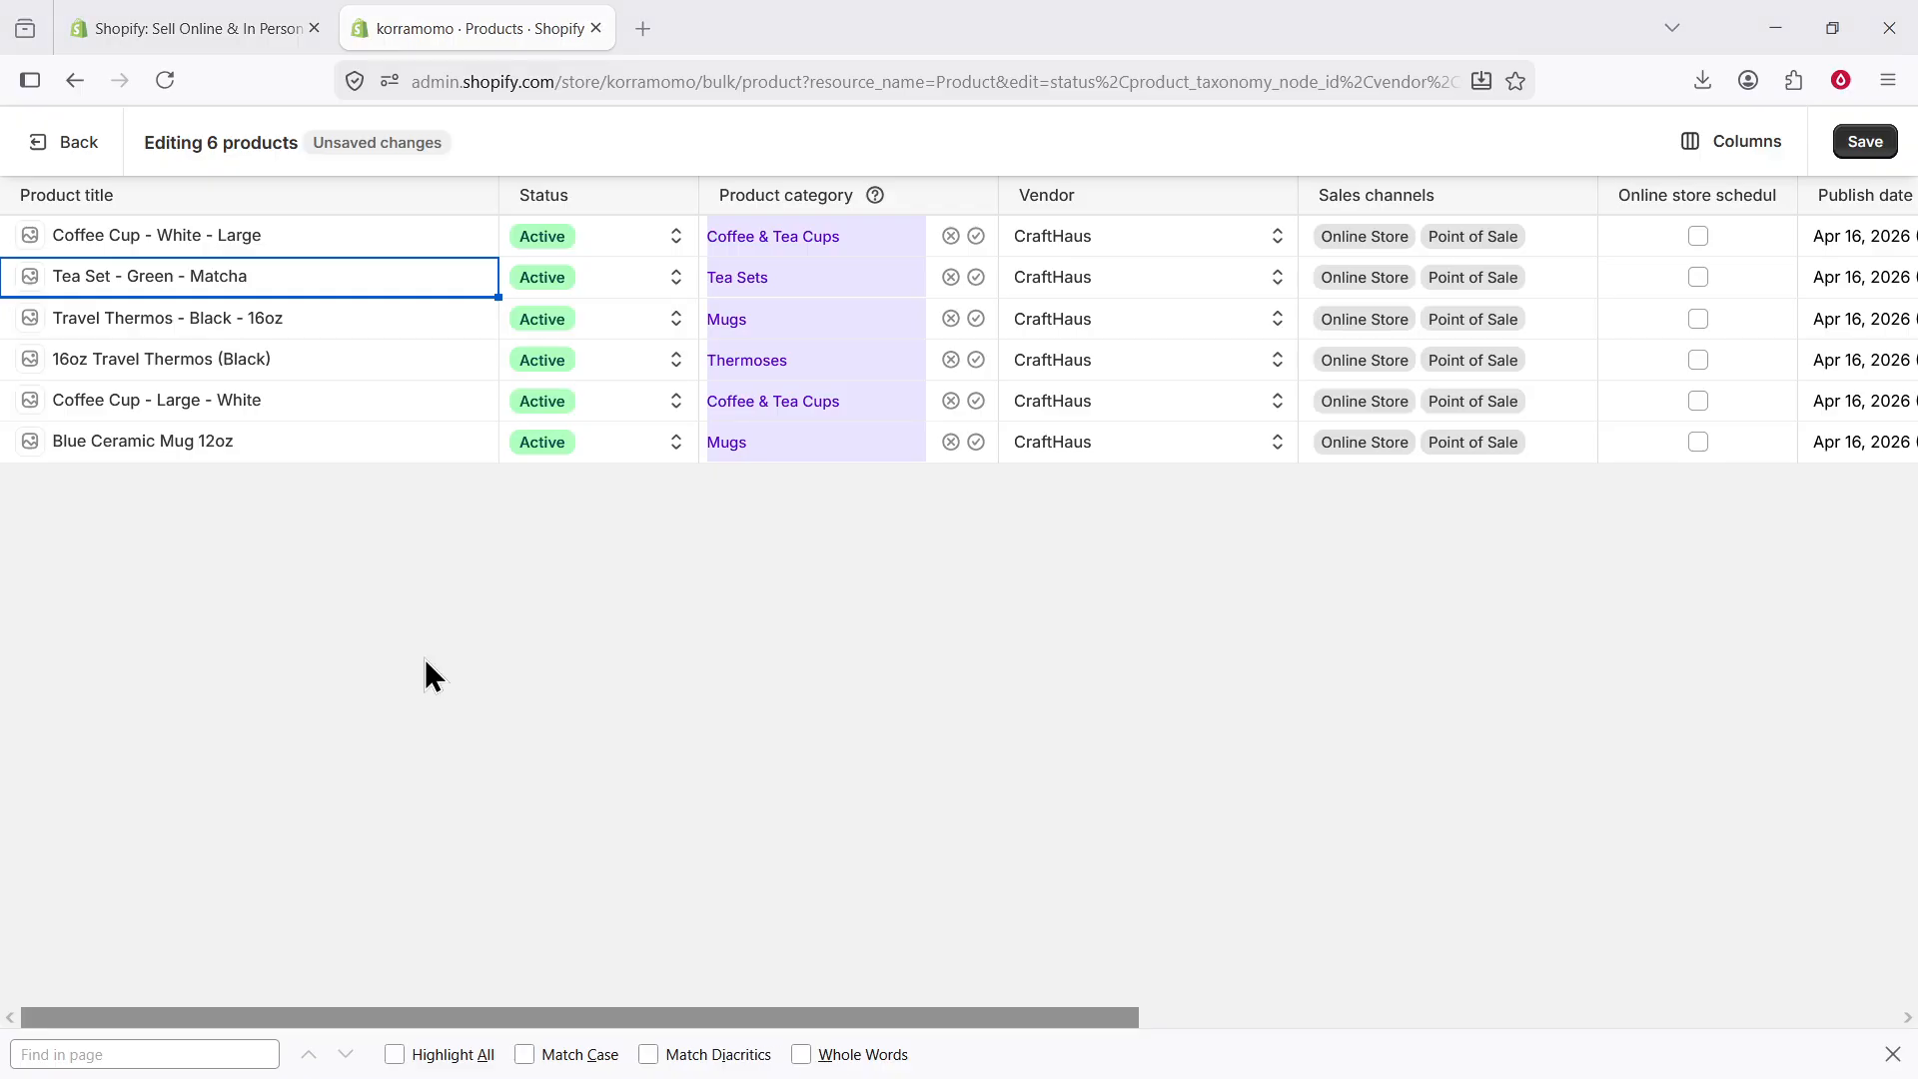
Step: Retitle "16oz Travel Thermos (Black)" as "Travel Thermos - Black - 16oz" and "Blue Ceramic Mug 12oz" as "Latte Art Cup - Cream - 8oz"
double_click(170, 364)
type("Travel Thermos - Black - 16oz")
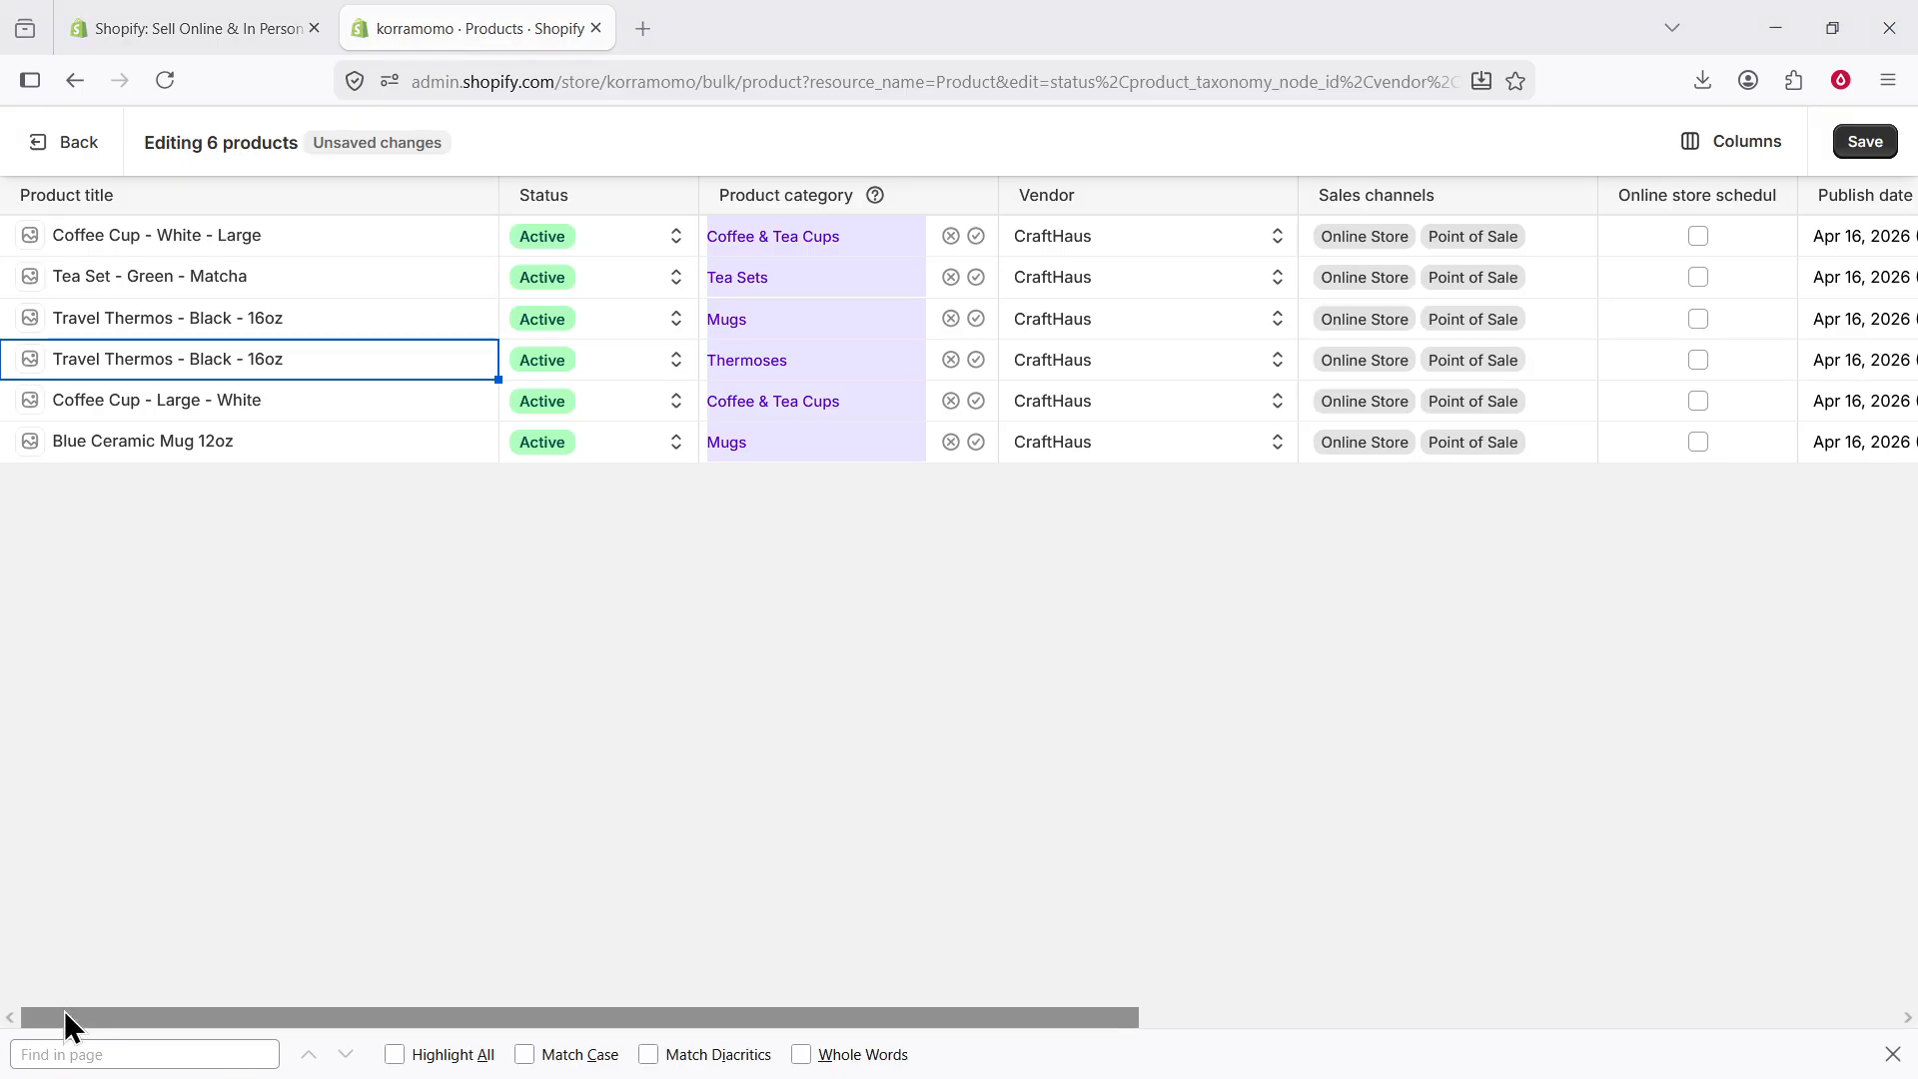
double_click(230, 440)
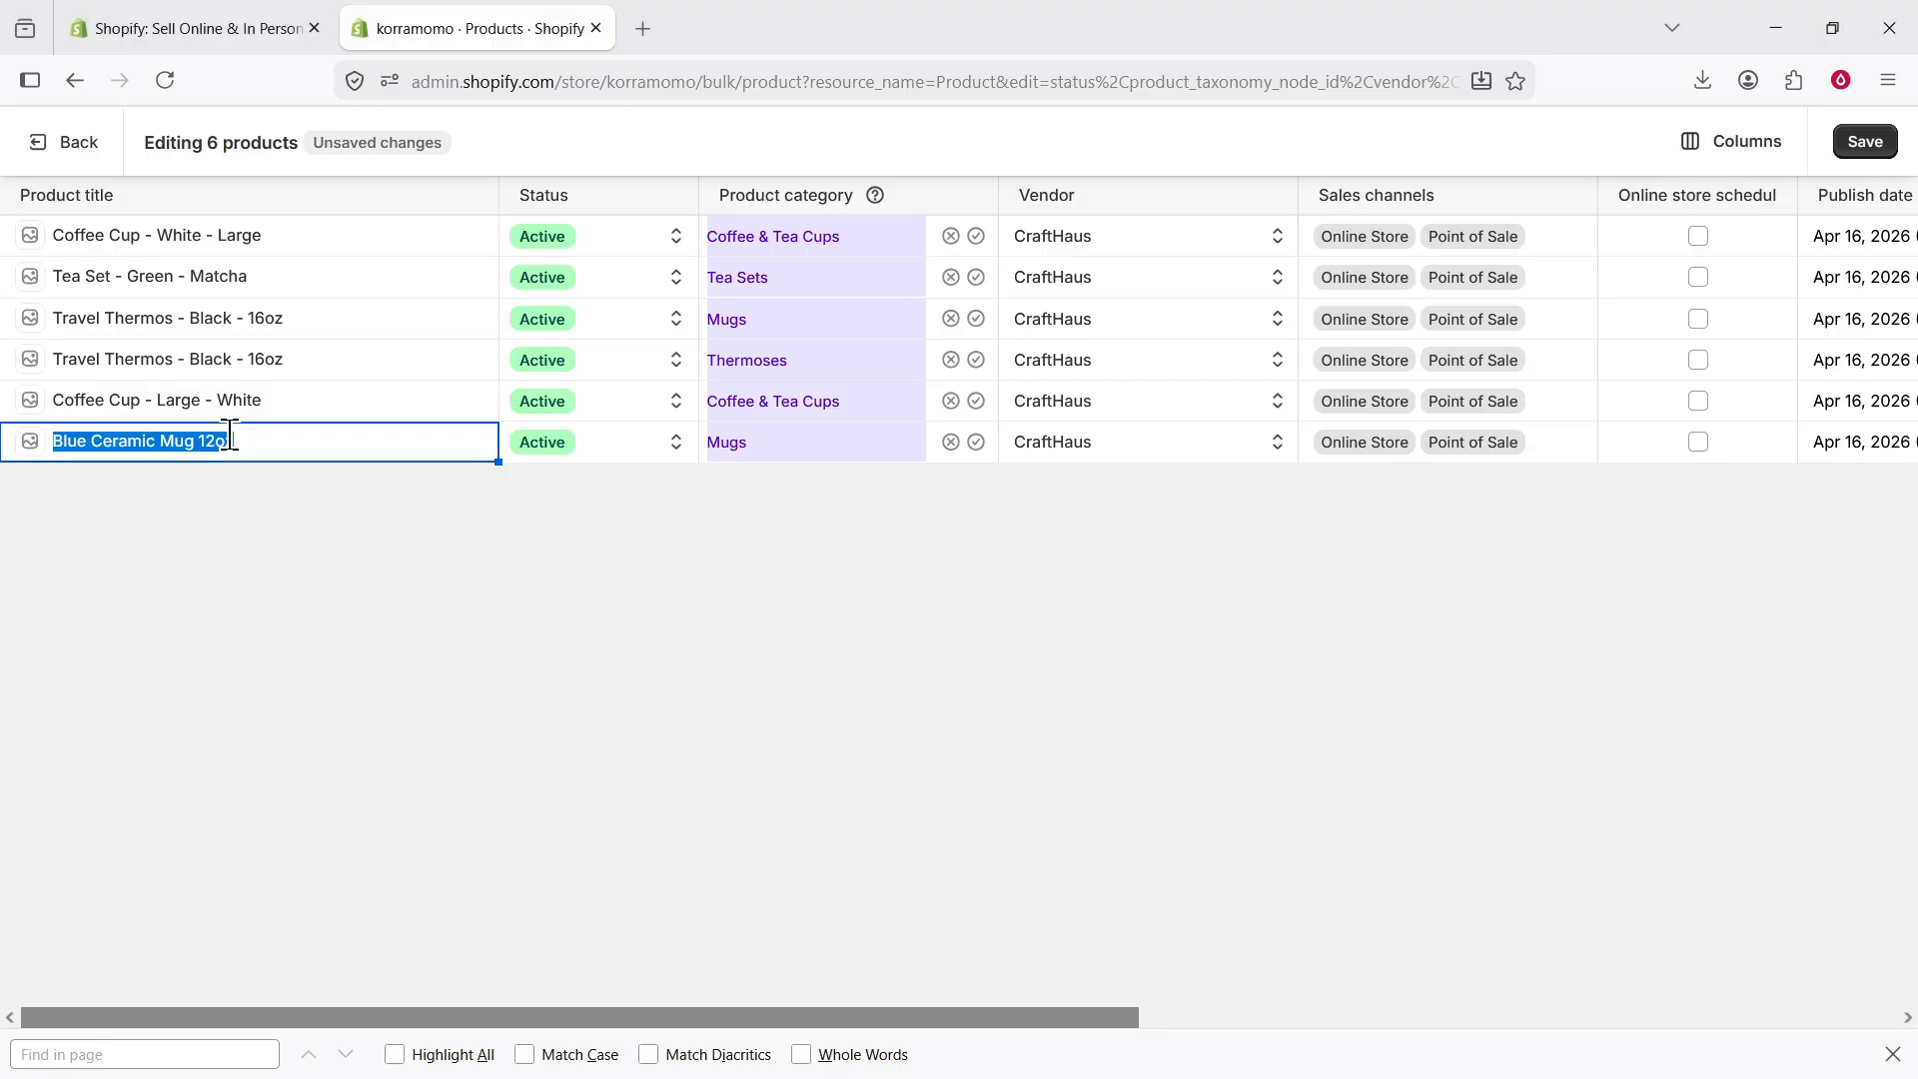
type("Latte Art Cup - Cream - 8oz")
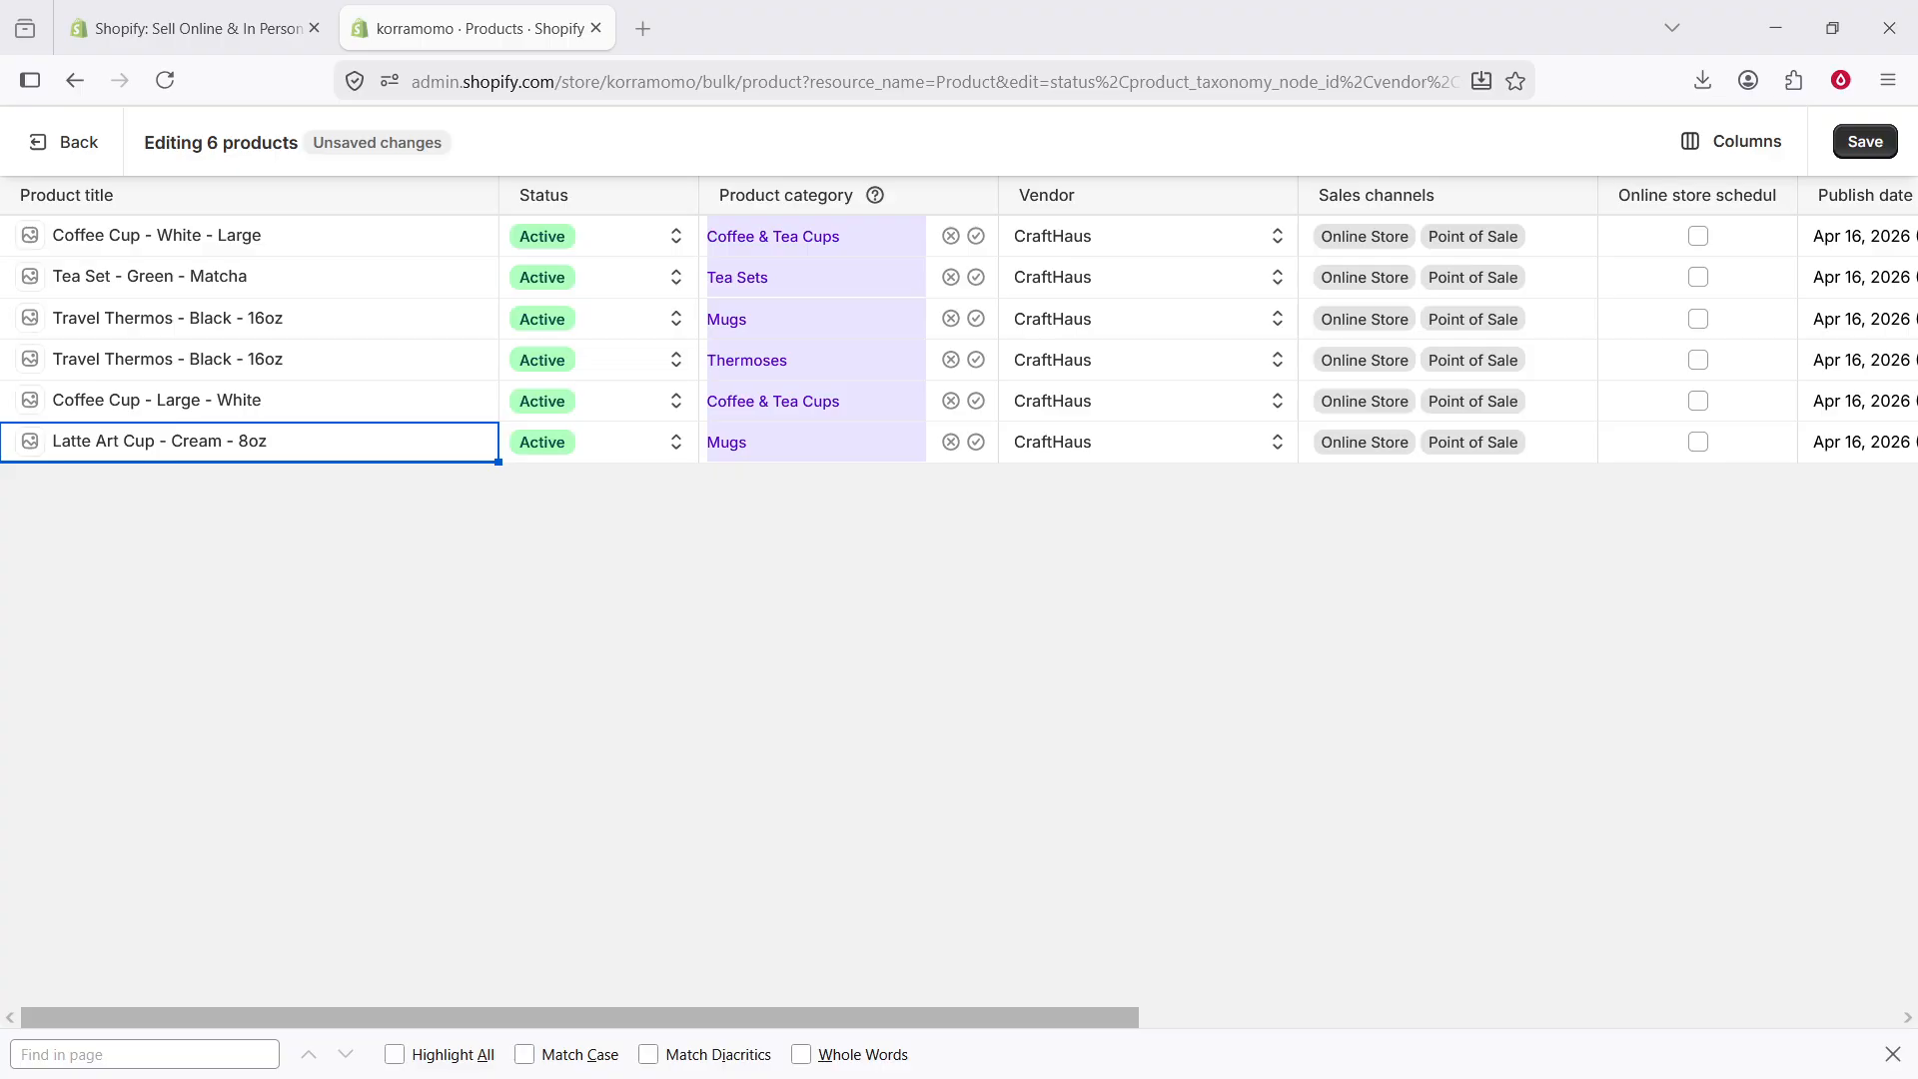
Step: Retitle the first product in the list as "Ceramic Mug - Blue - 12oz" and save the bulk edits
left_click(255, 378)
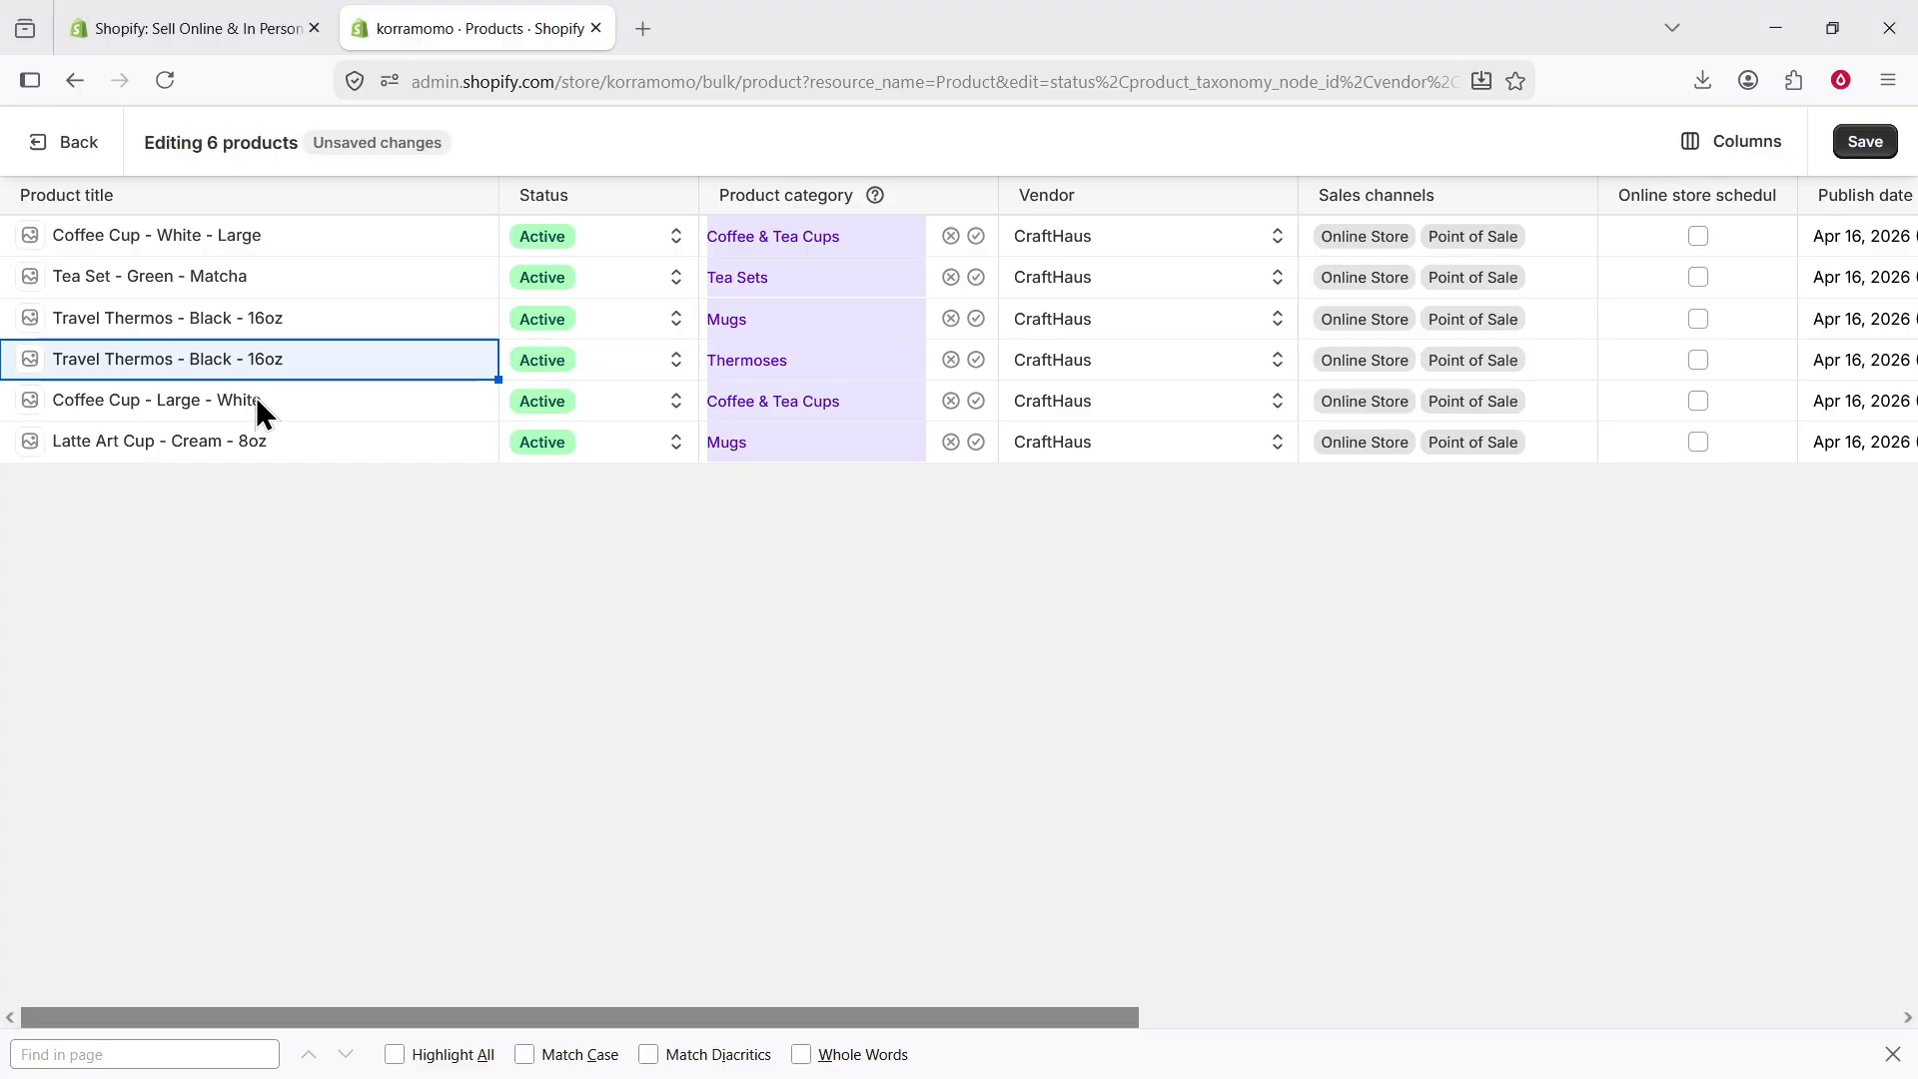
left_click(256, 398)
triple_click(256, 398)
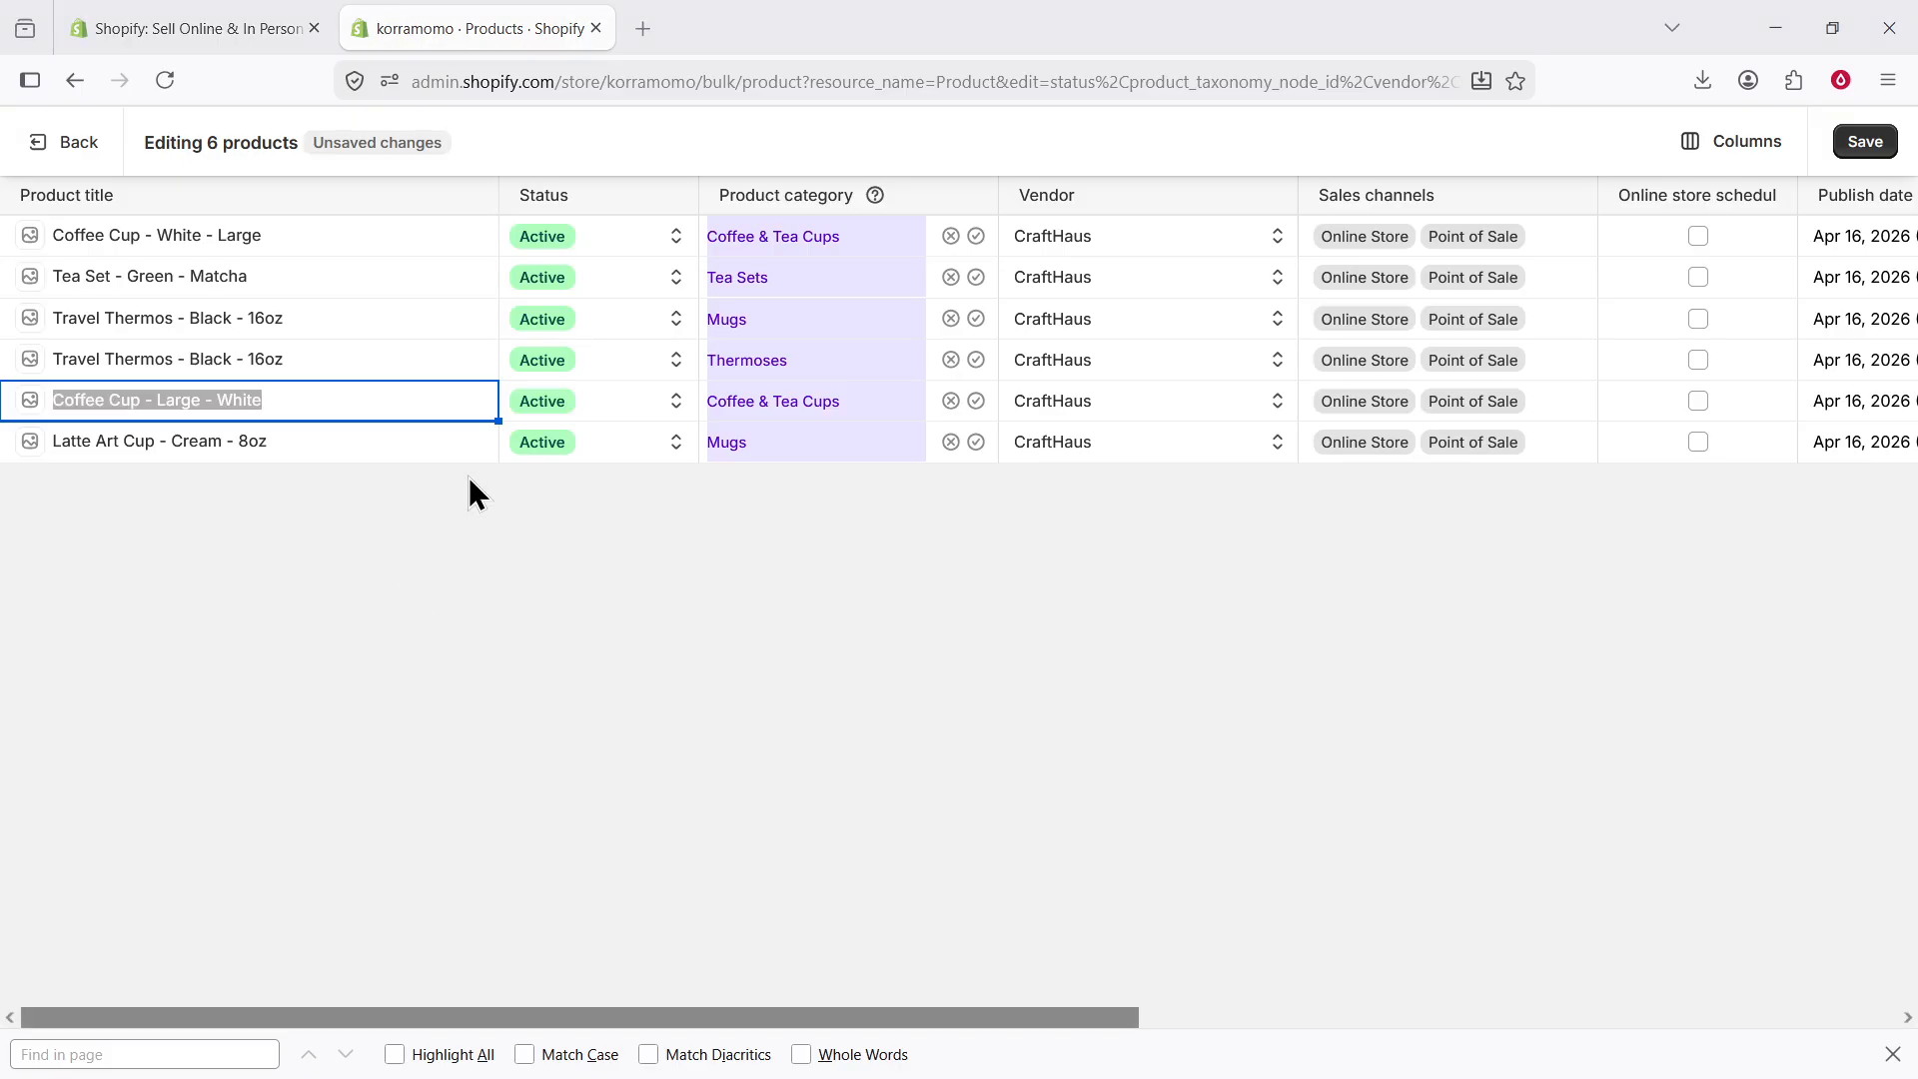
left_click(182, 246)
type("Ceramic Mug - Blue - 12oz")
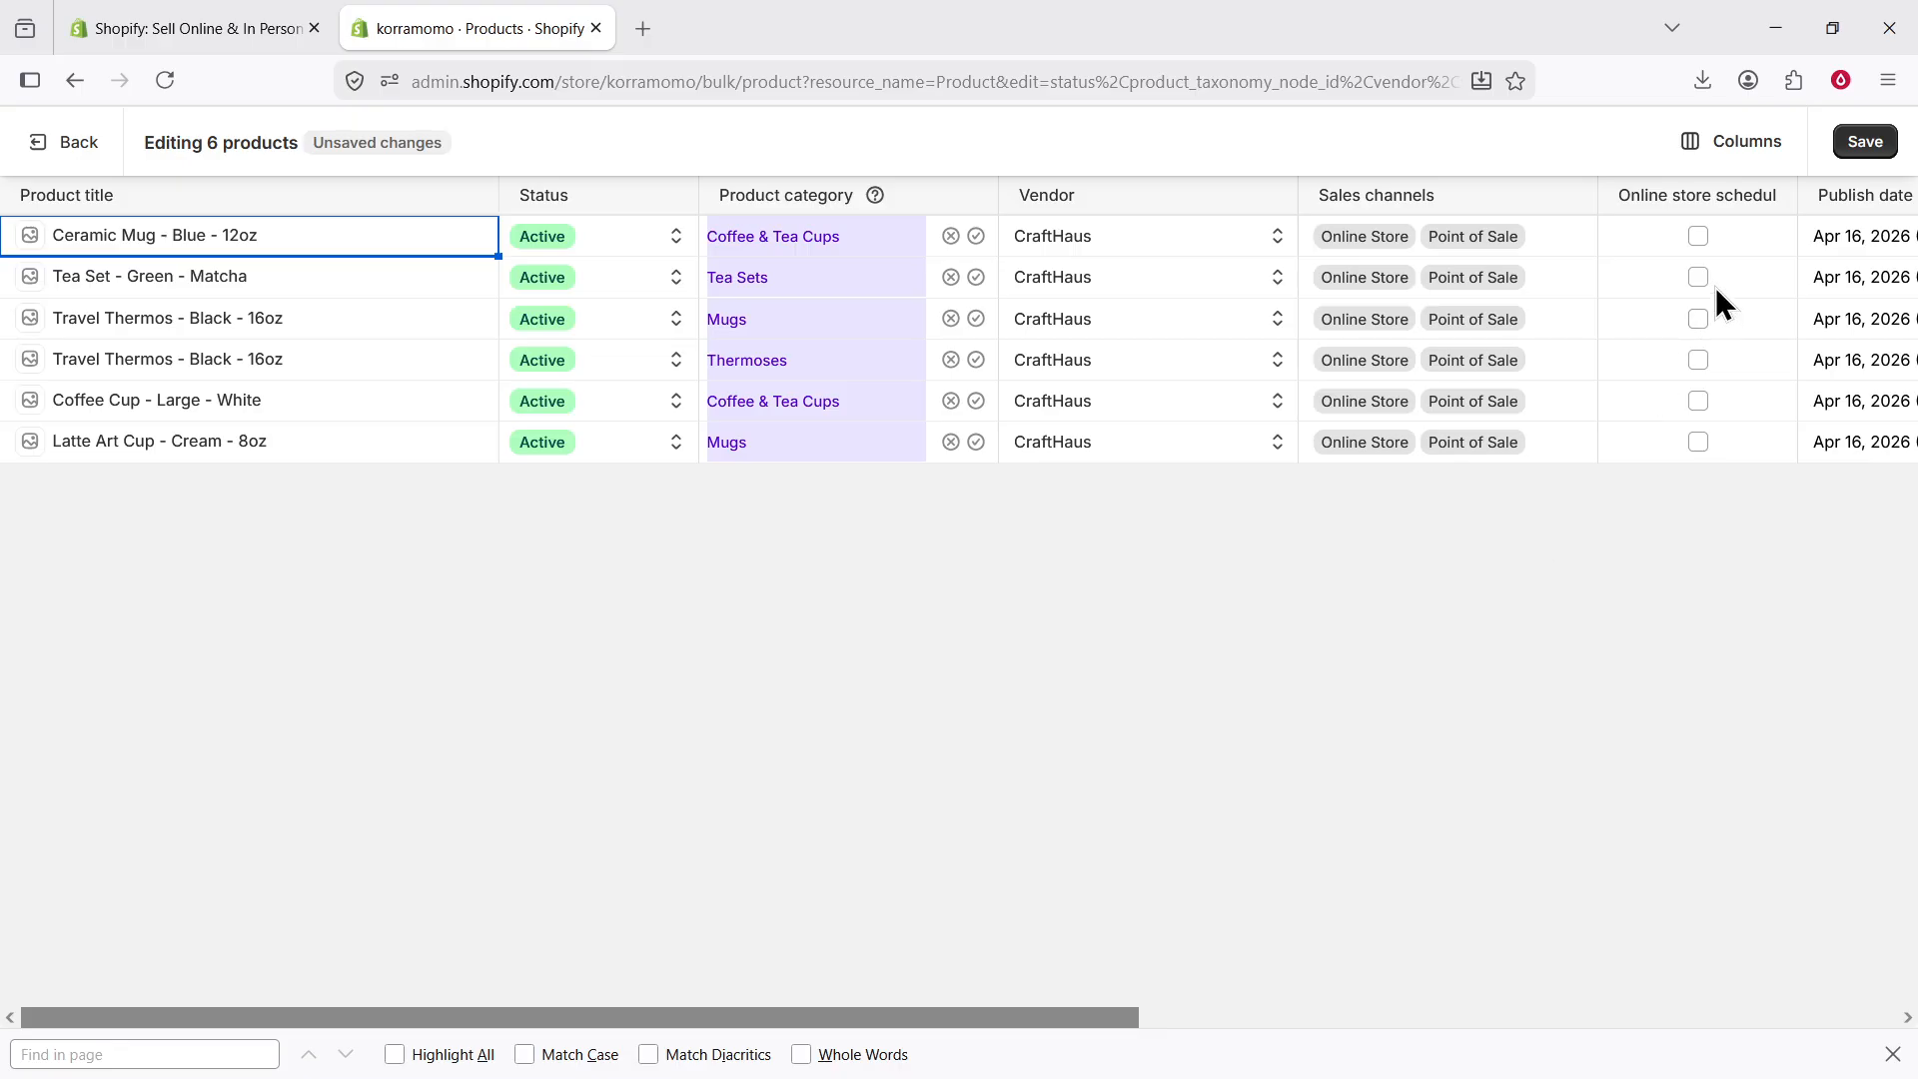
left_click(1853, 150)
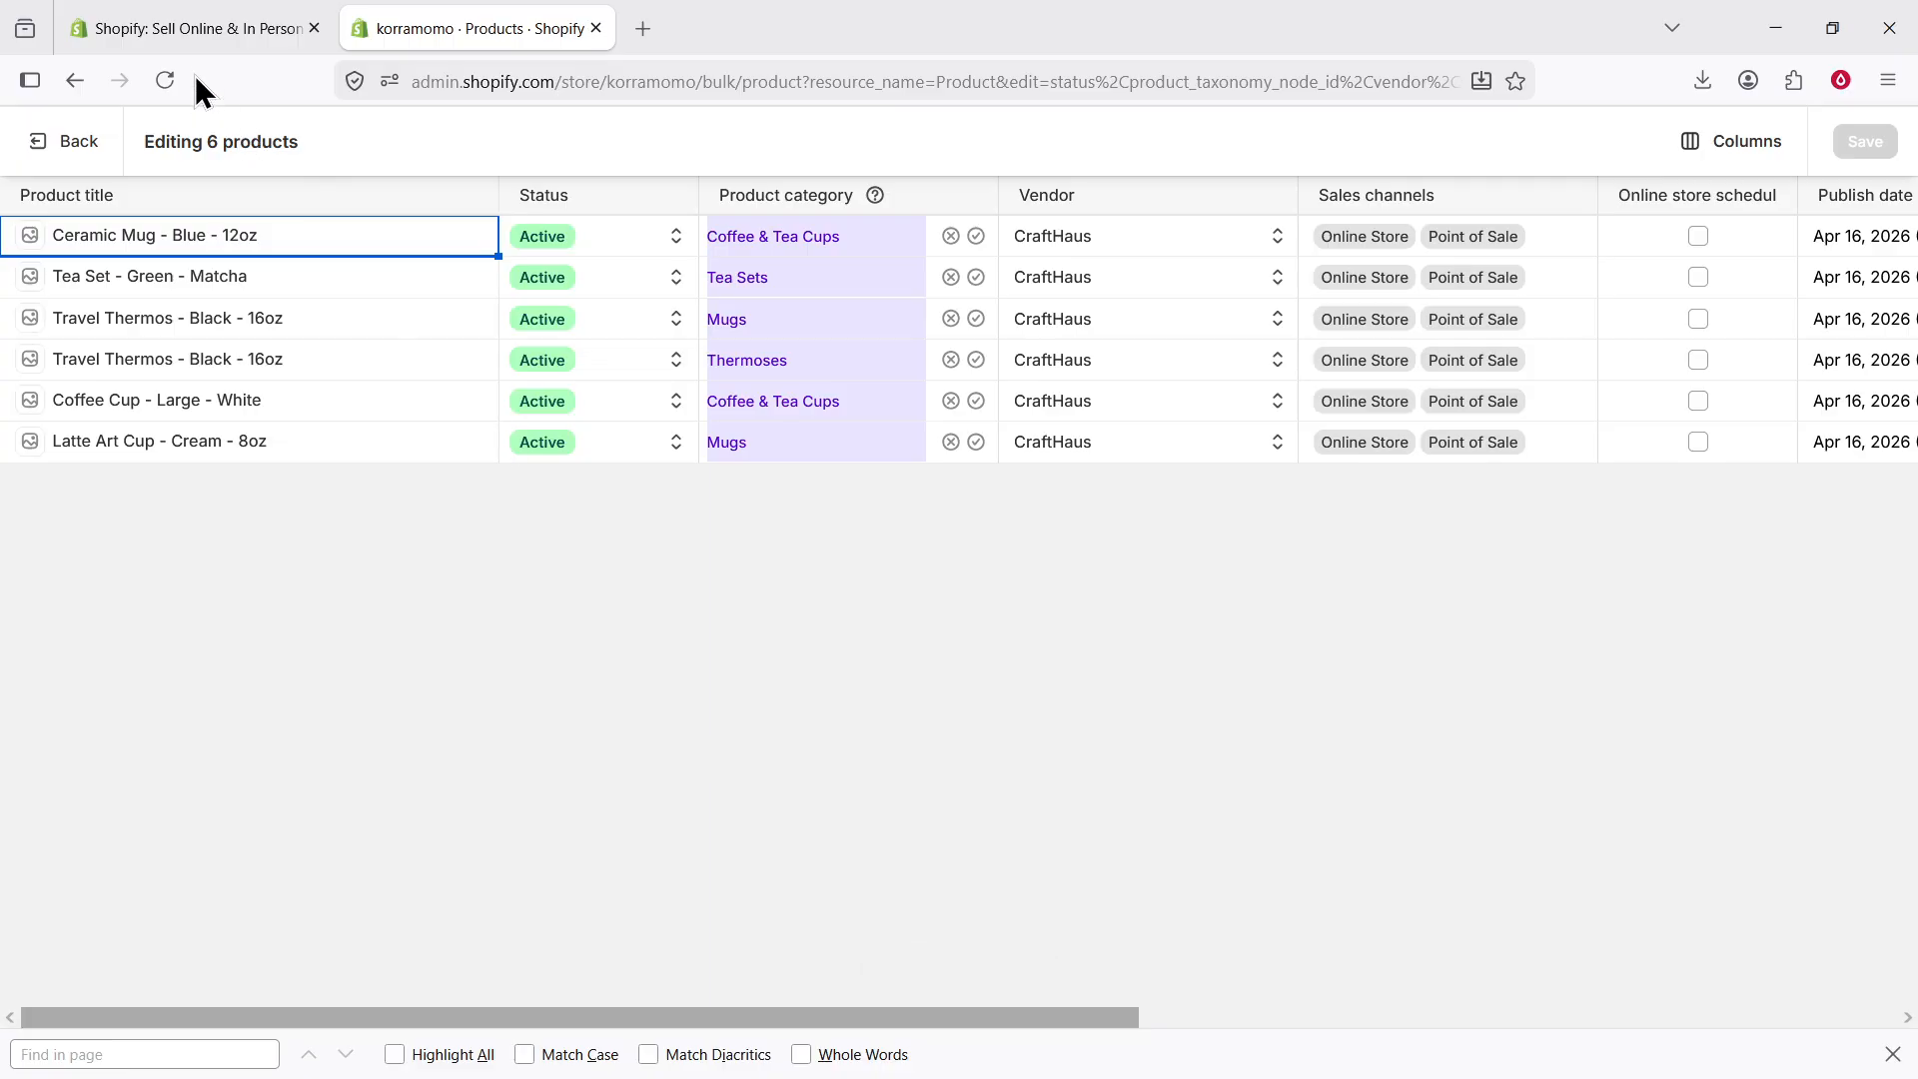
Step: Leave the bulk editor and open the public storefront of the online store
left_click(78, 79)
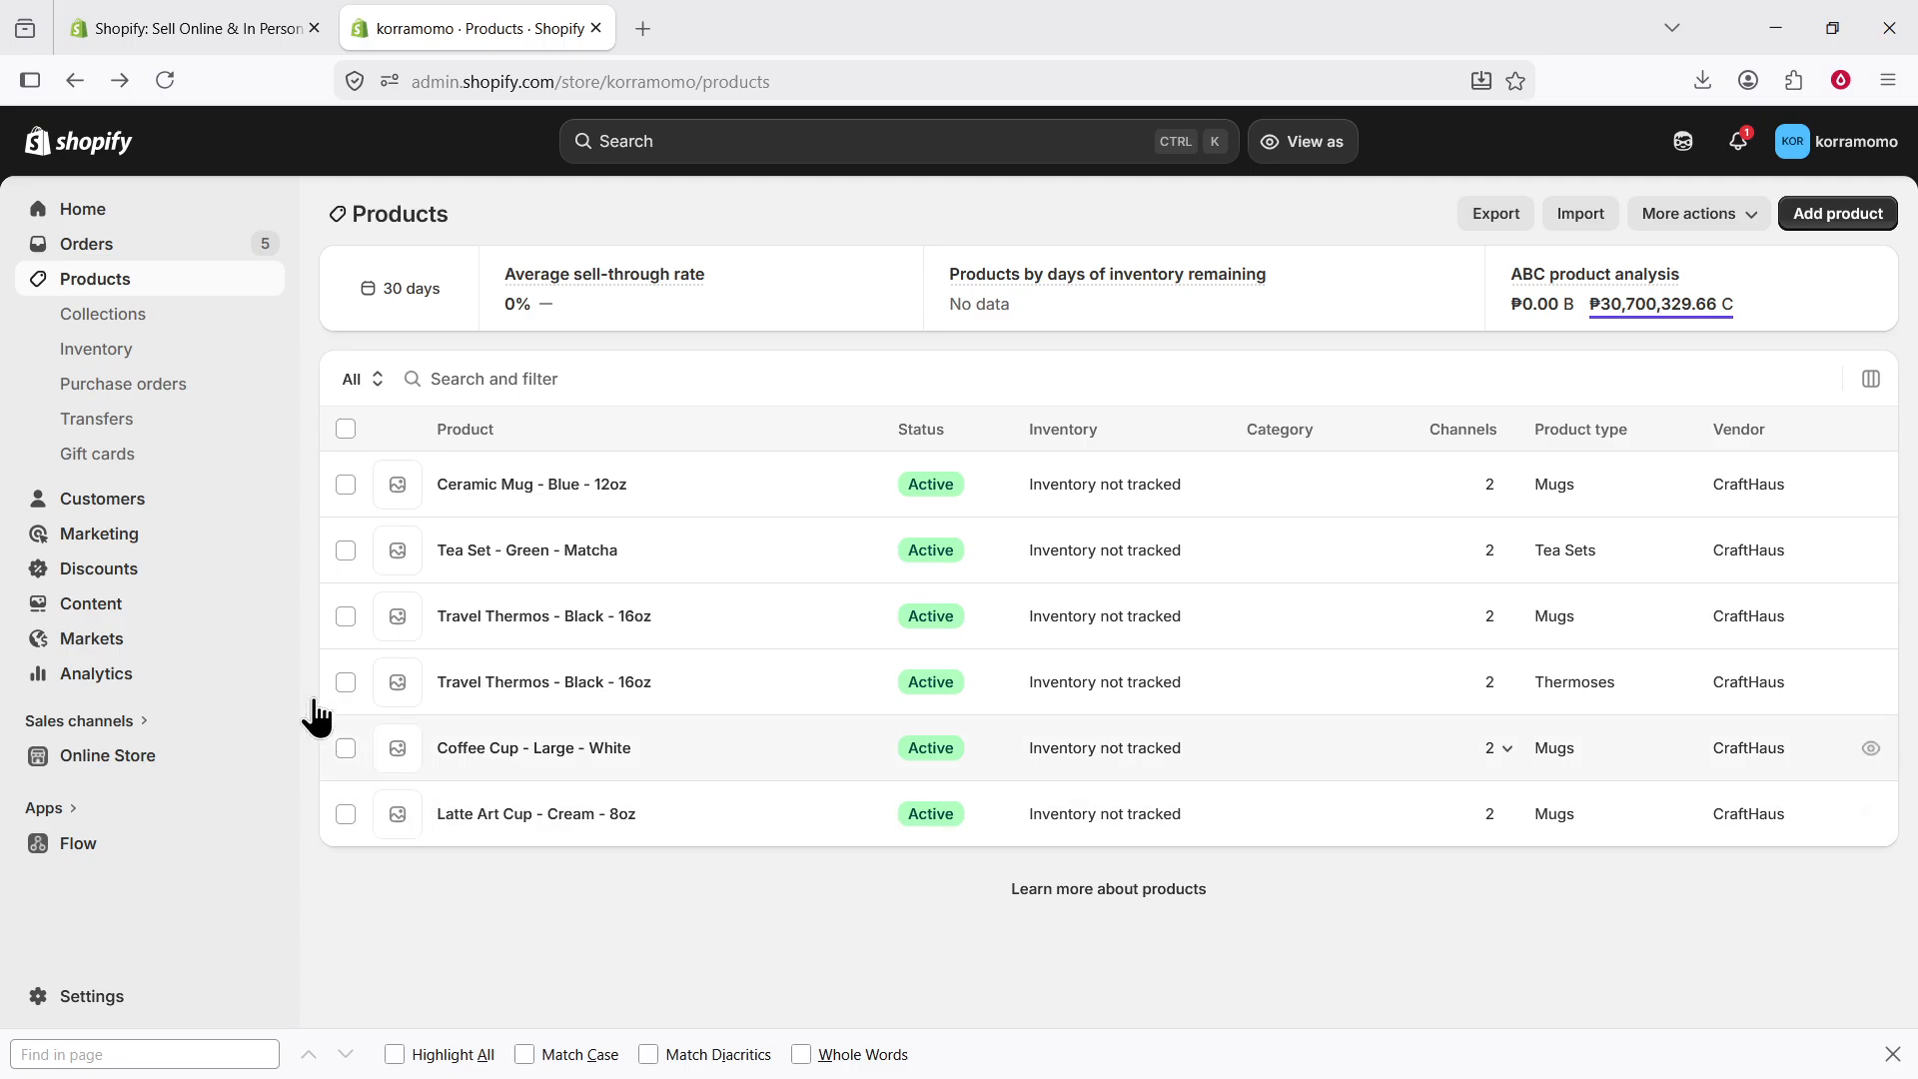
left_click(92, 759)
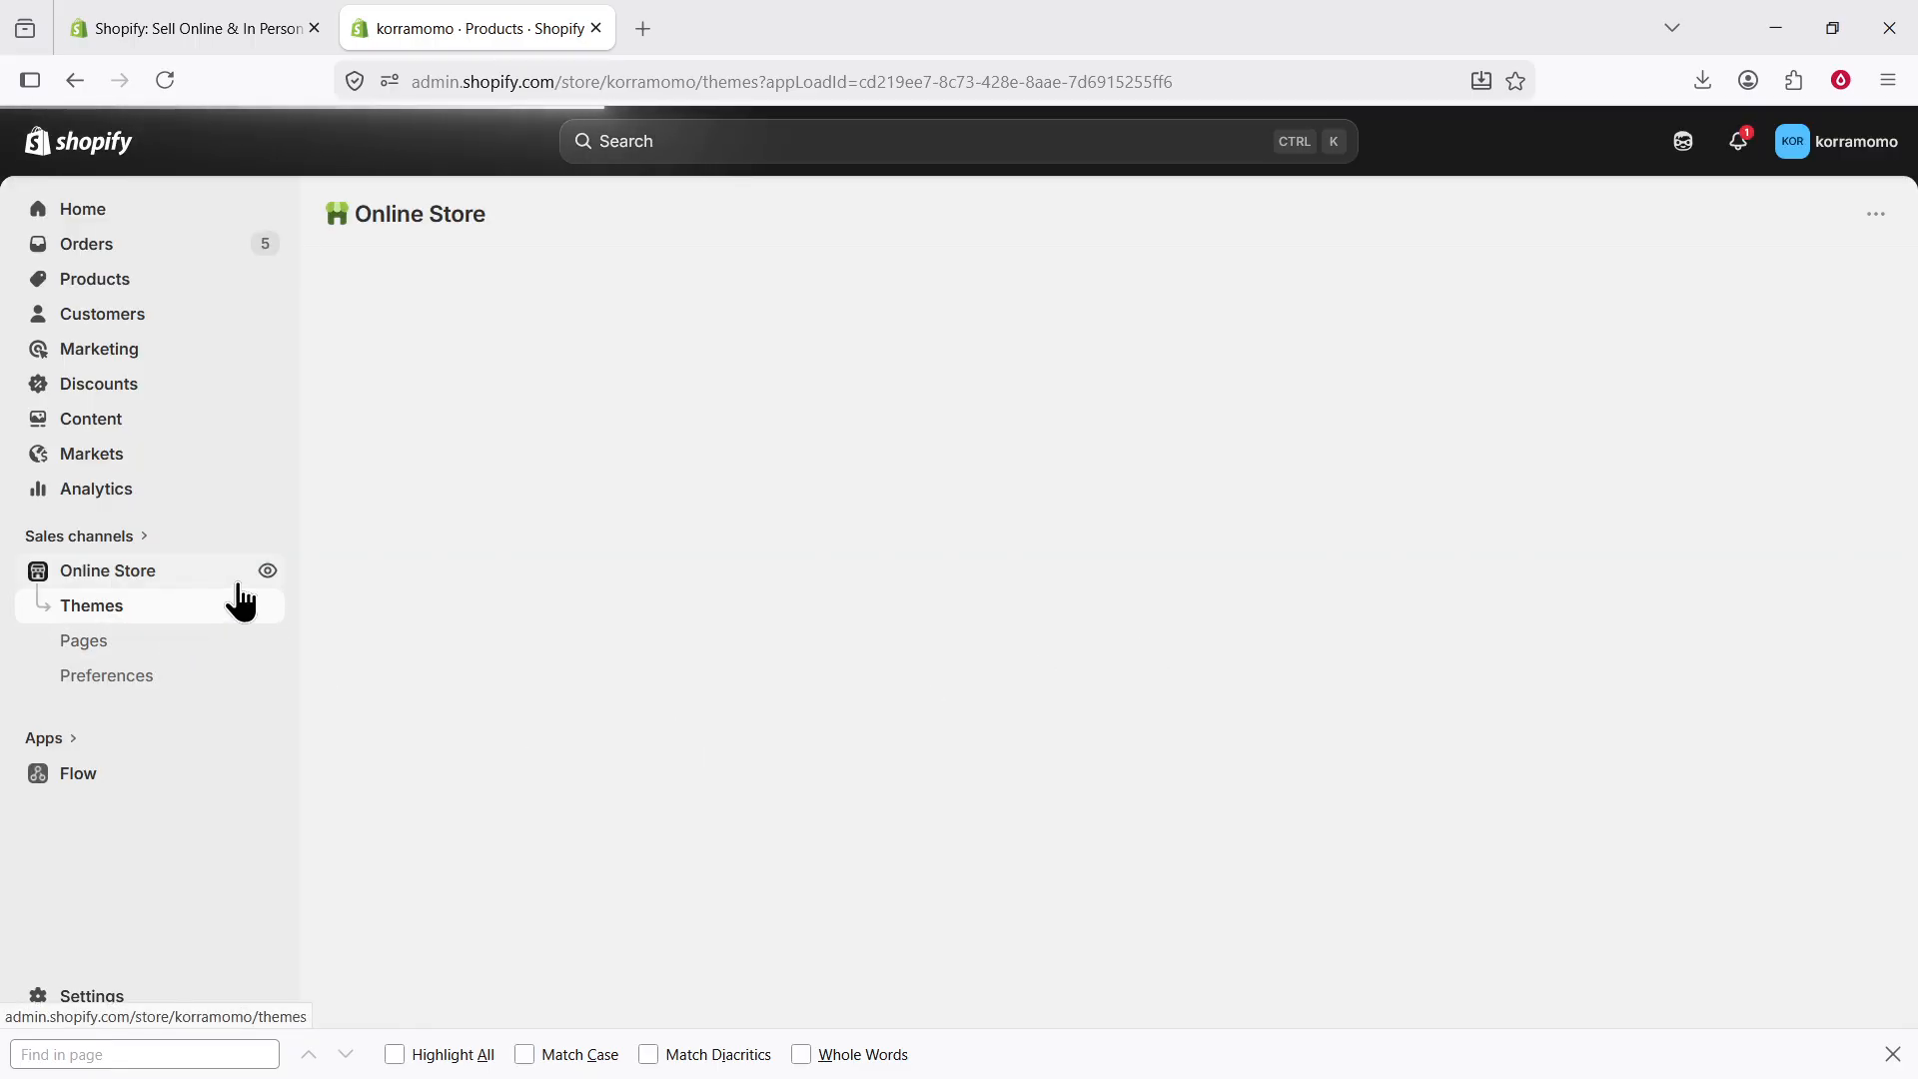
left_click(267, 571)
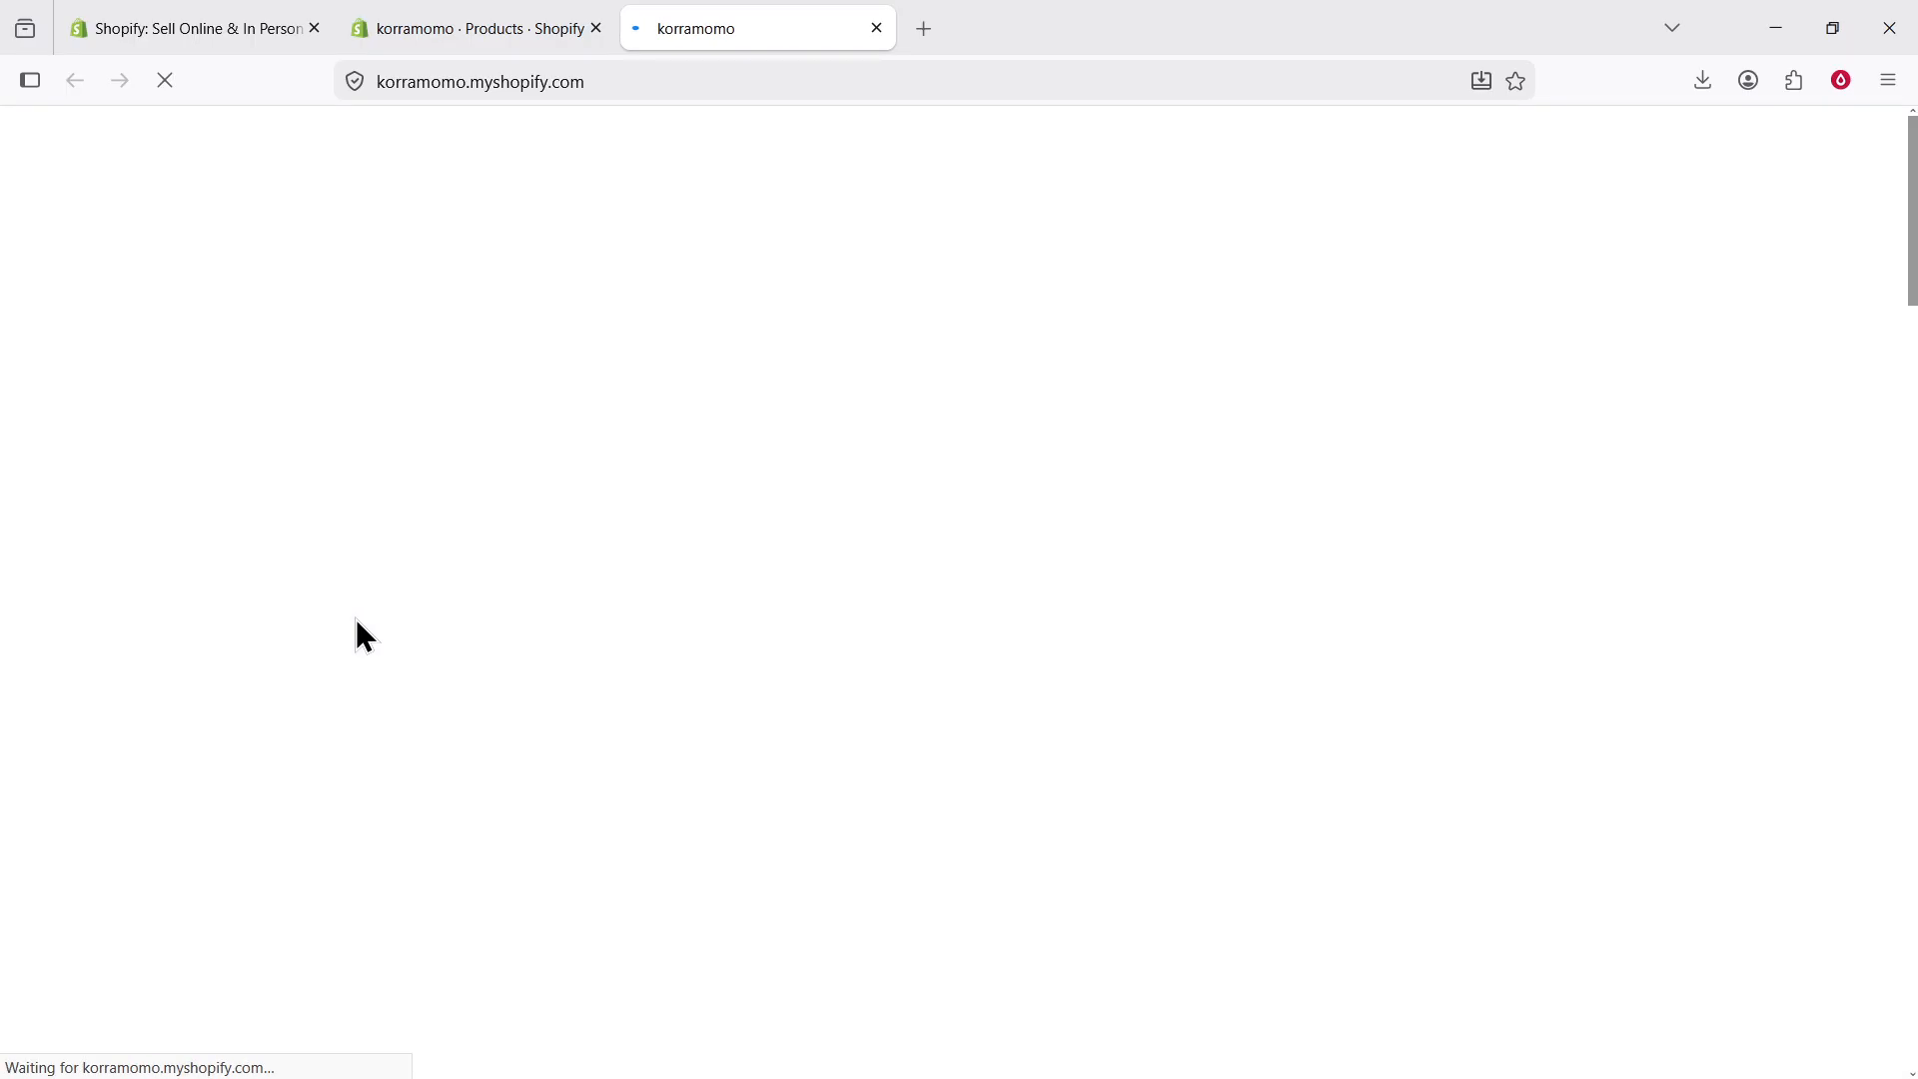
Step: Review the product titles shown in the storefront's "Make Your Workspace Yours" section
scroll(432, 826, "down", 9)
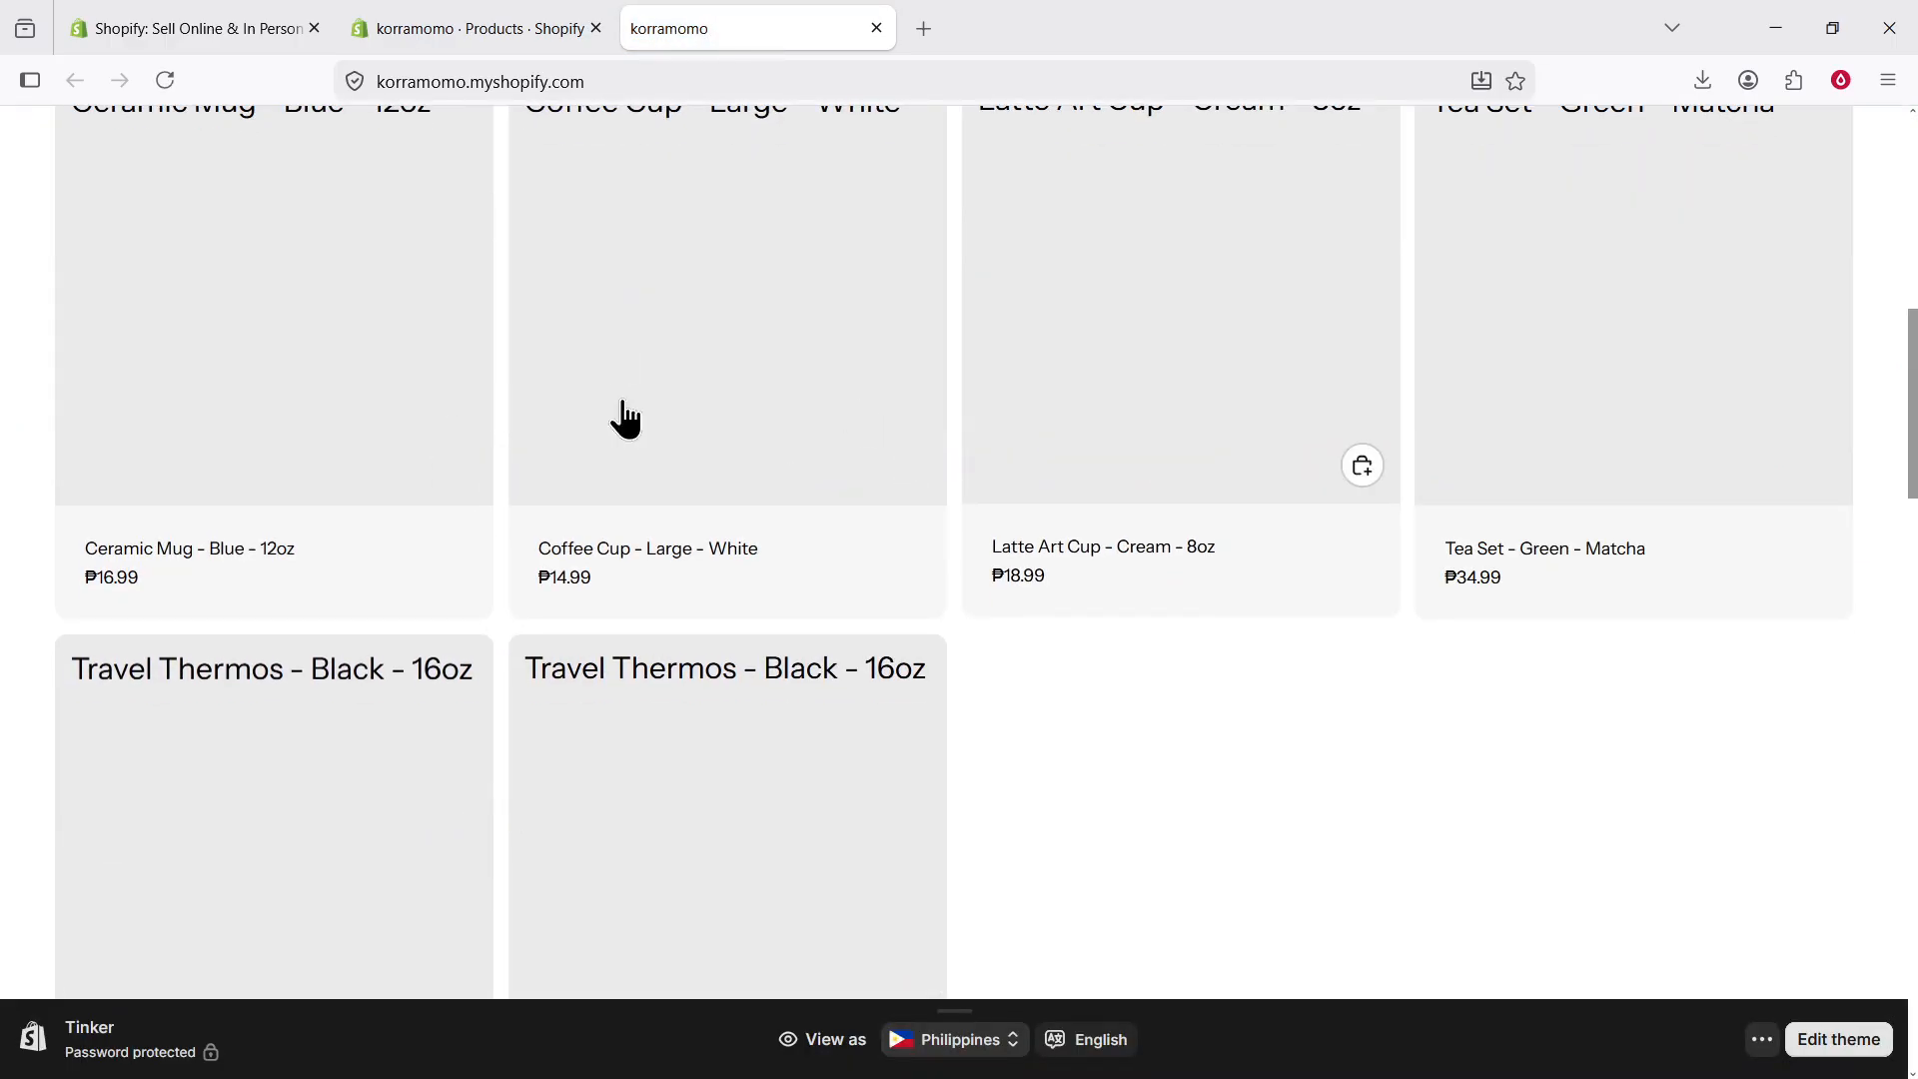
scroll(1045, 831, "up", 2)
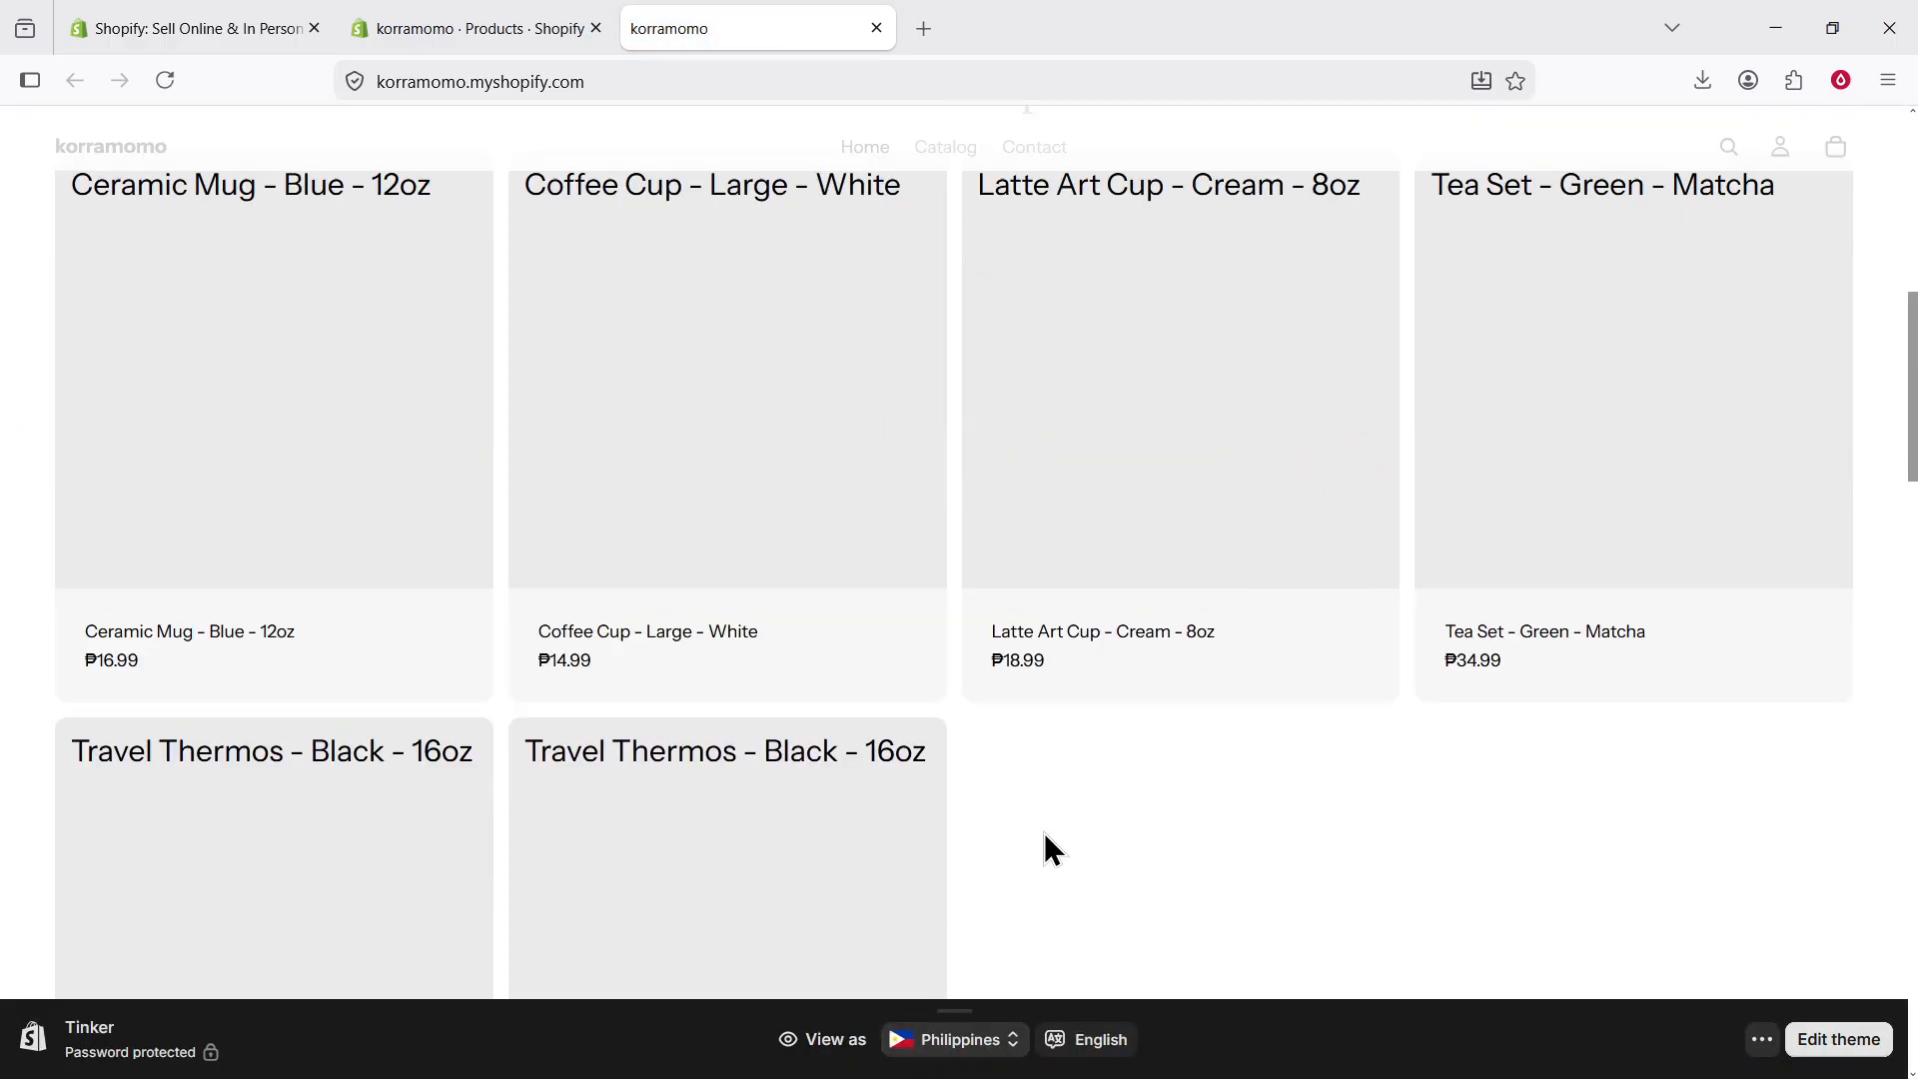
scroll(1044, 831, "up", 8)
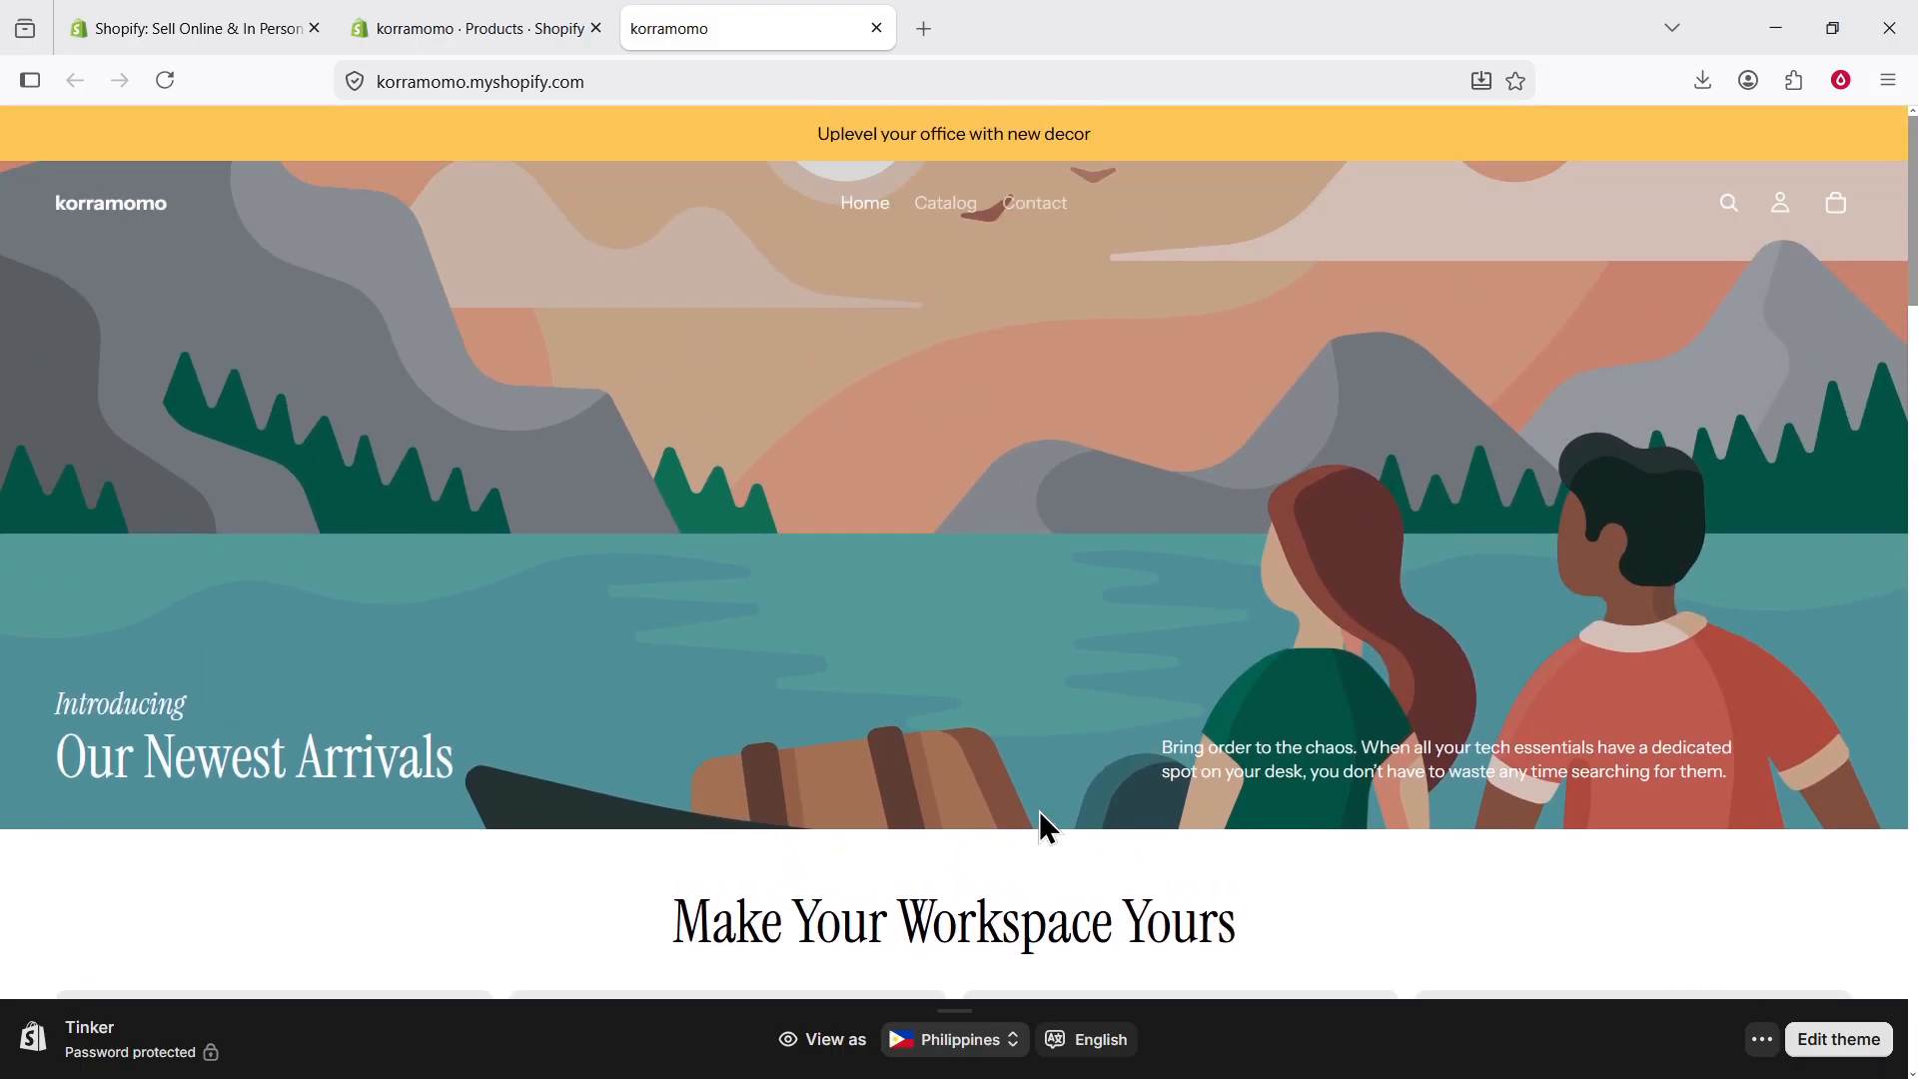
scroll(1041, 827, "down", 2)
scroll(1041, 829, "up", 3)
scroll(995, 844, "down", 9)
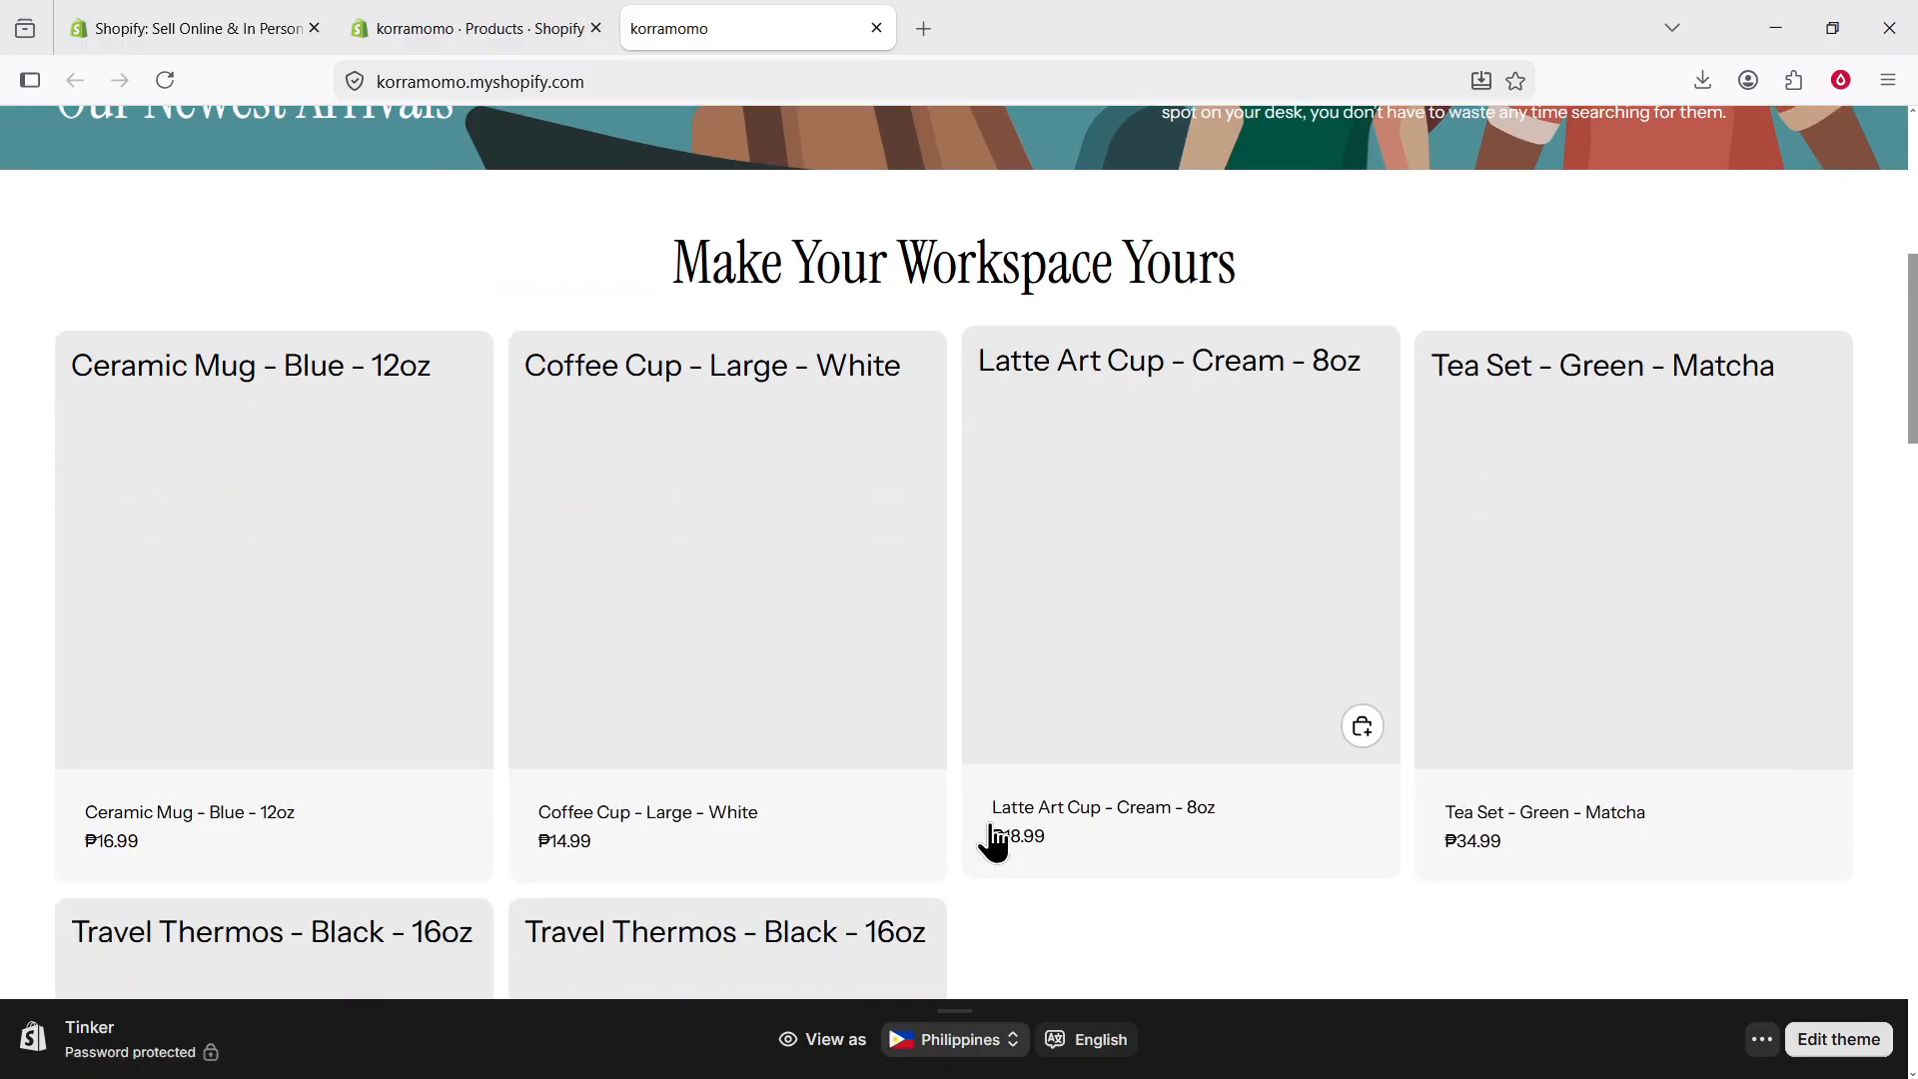
scroll(995, 844, "down", 2)
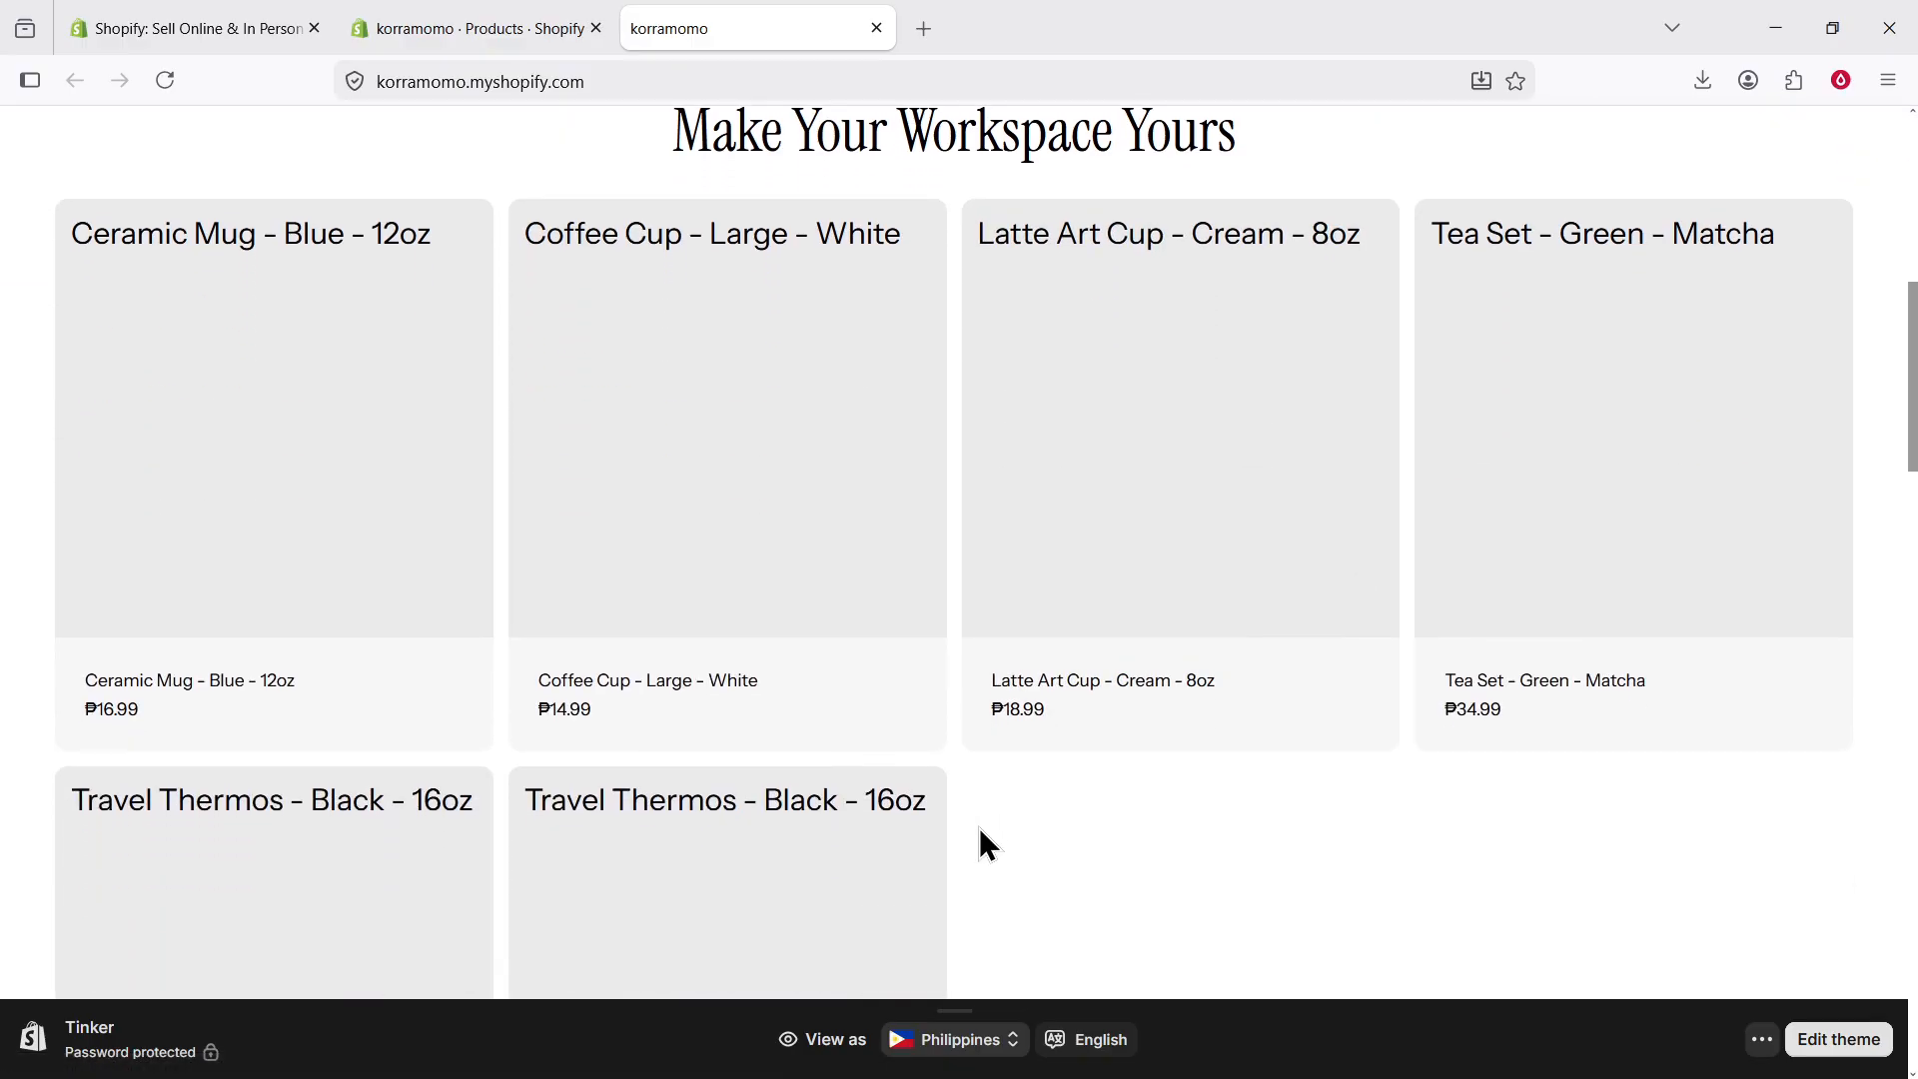